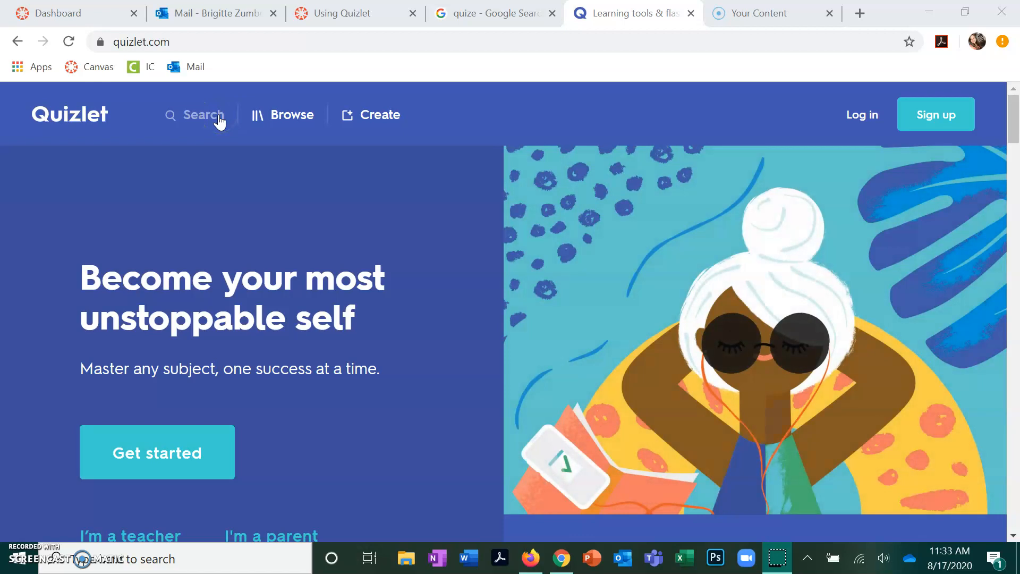
Search Quizlet for study sets about "Canvas"
left_click(220, 120)
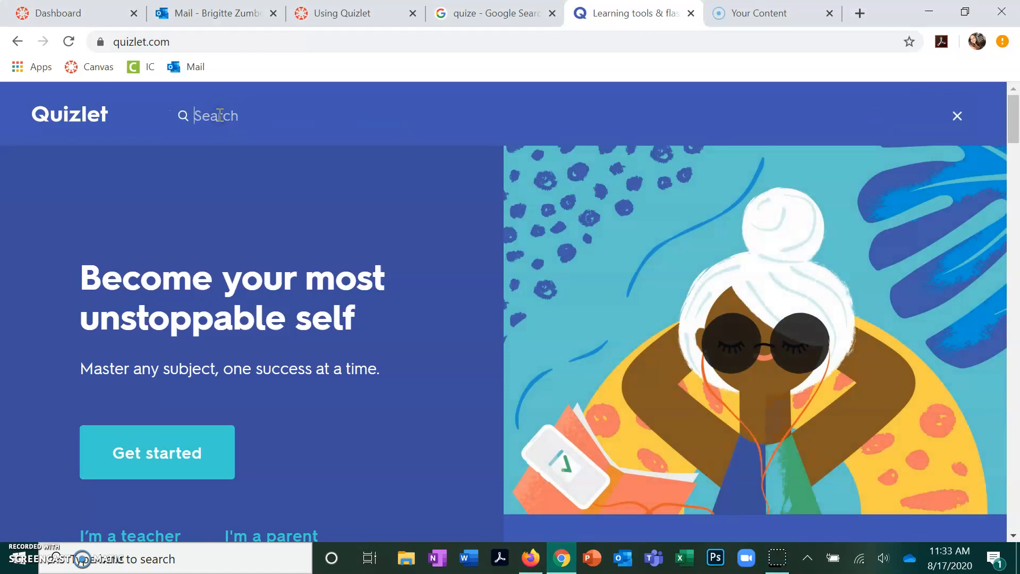
type("Canvas")
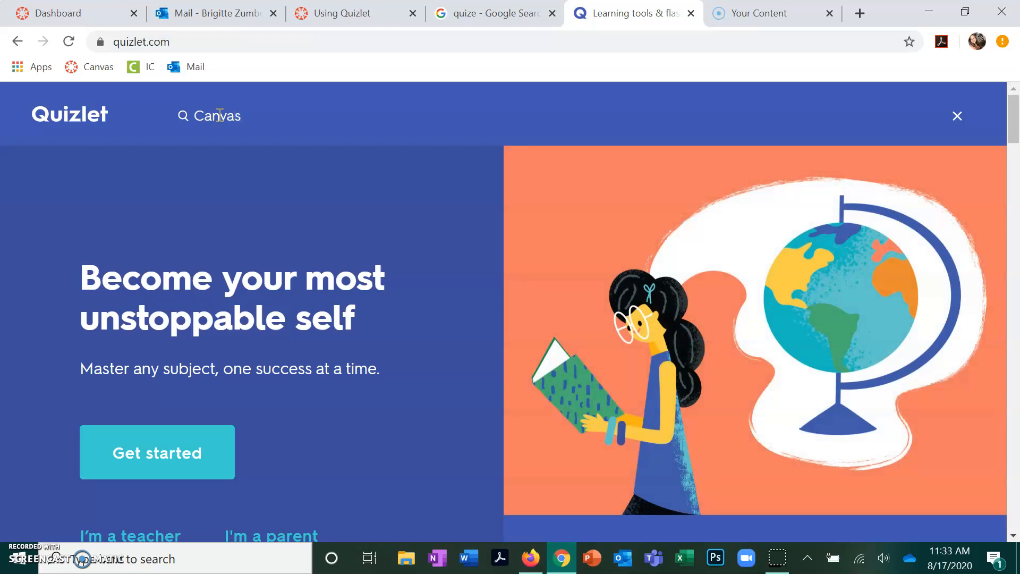
key("Return")
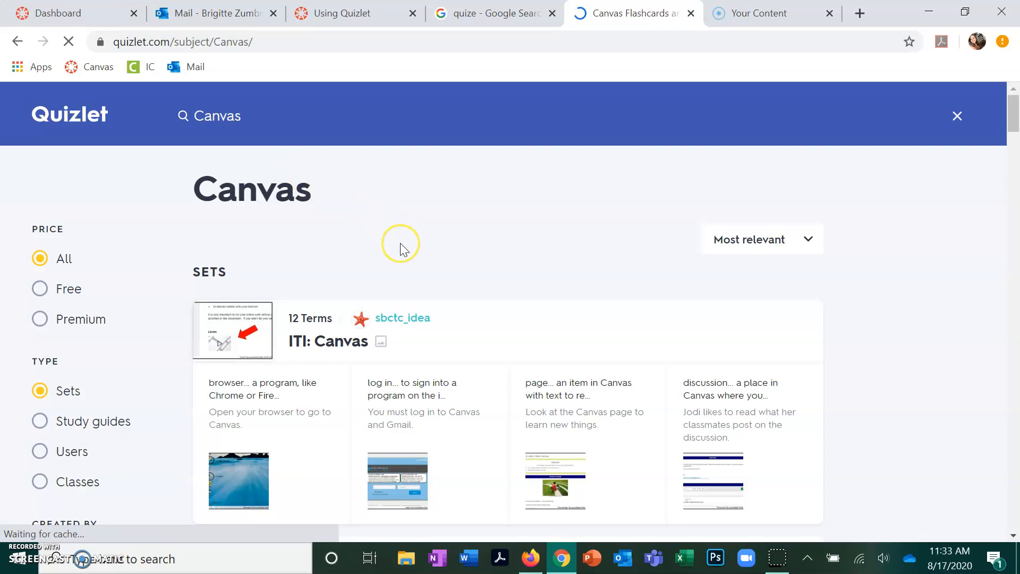
Browse the found sets, open the 21-term Canvas Terminology set and flip its first flashcard to the definition
scroll(402, 247, "down", 3)
scroll(402, 249, "down", 3)
scroll(402, 251, "down", 2)
scroll(401, 250, "down", 5)
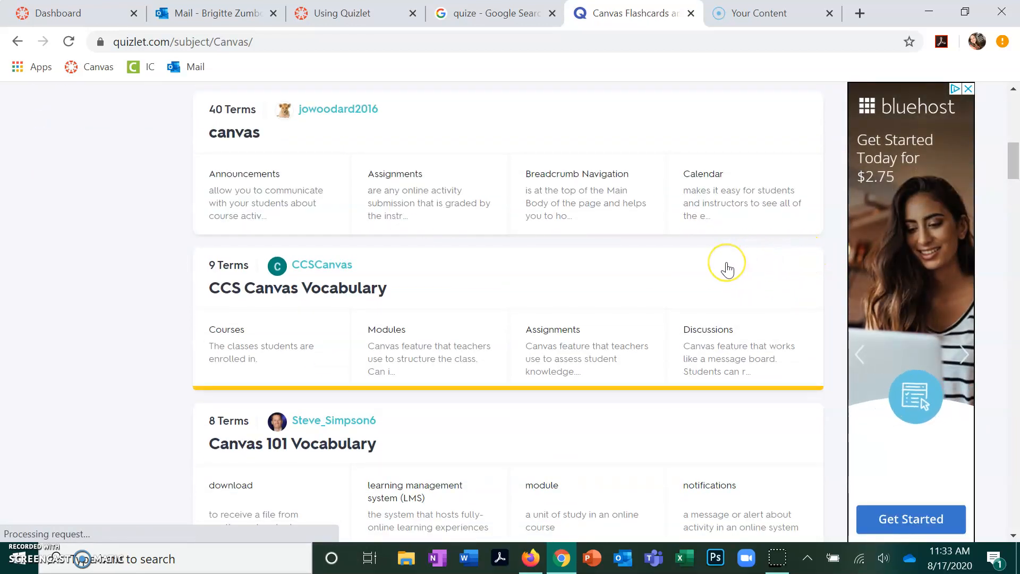
scroll(728, 269, "up", 3)
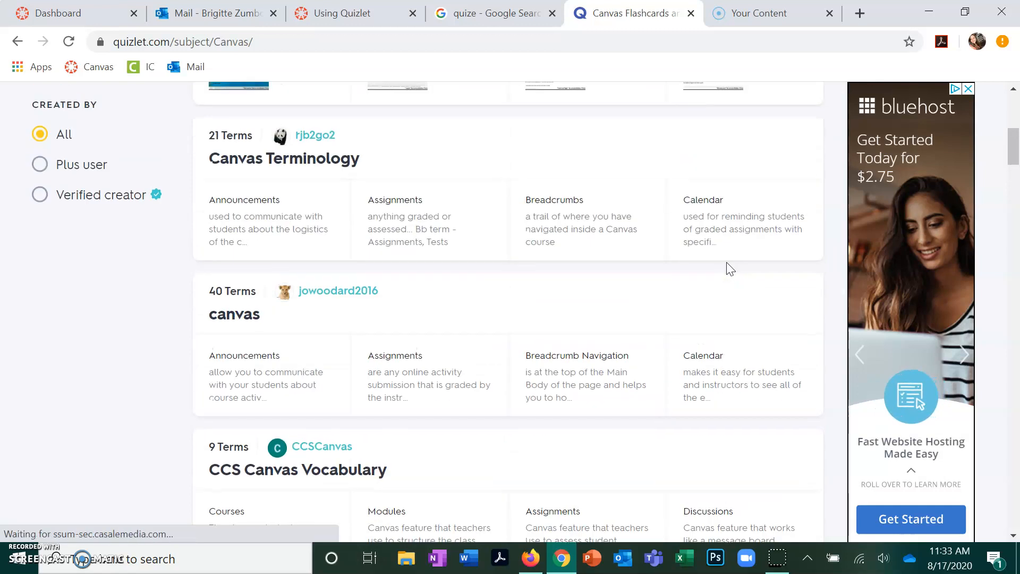
scroll(729, 270, "up", 2)
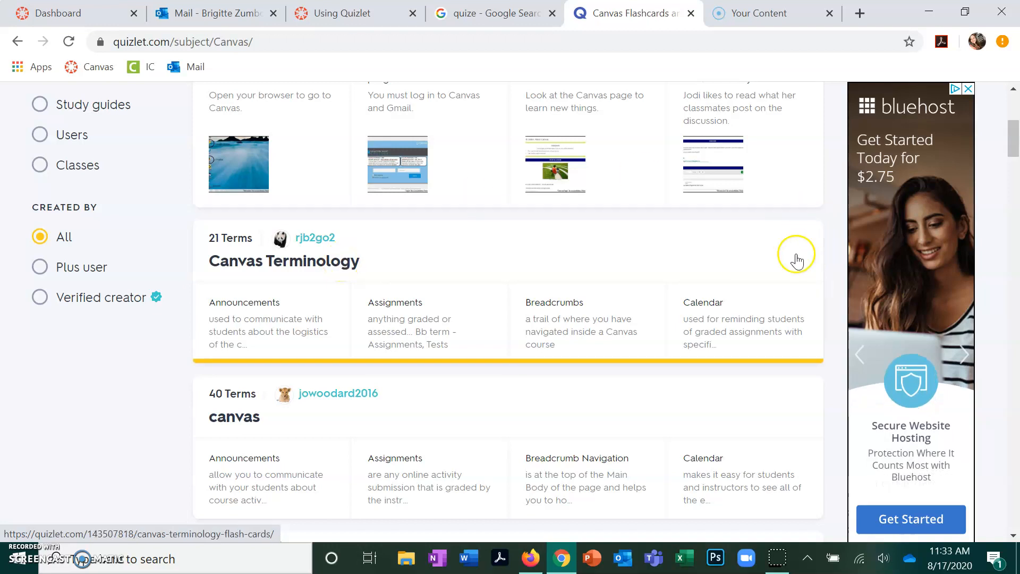
left_click(342, 264)
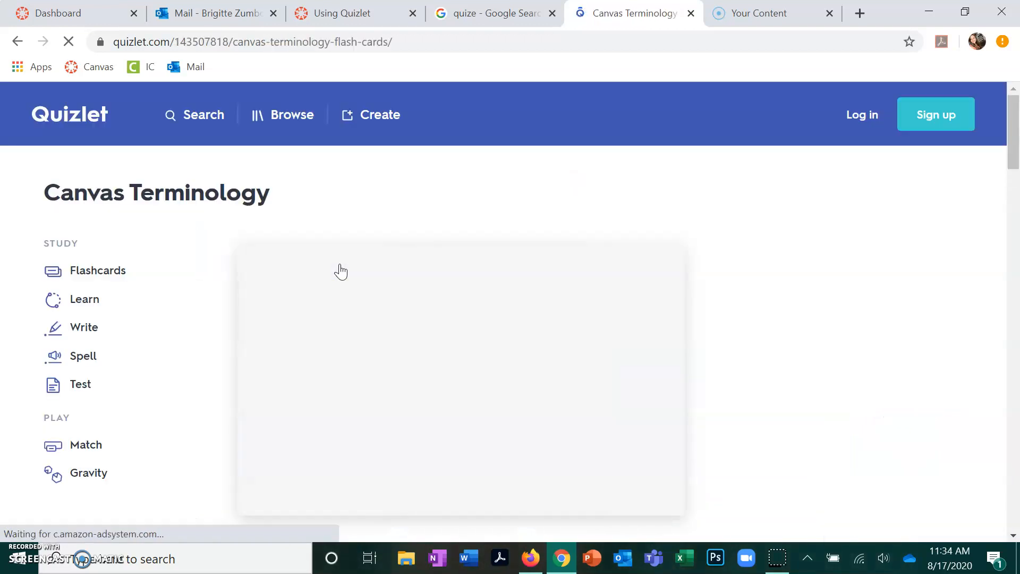
left_click(337, 271)
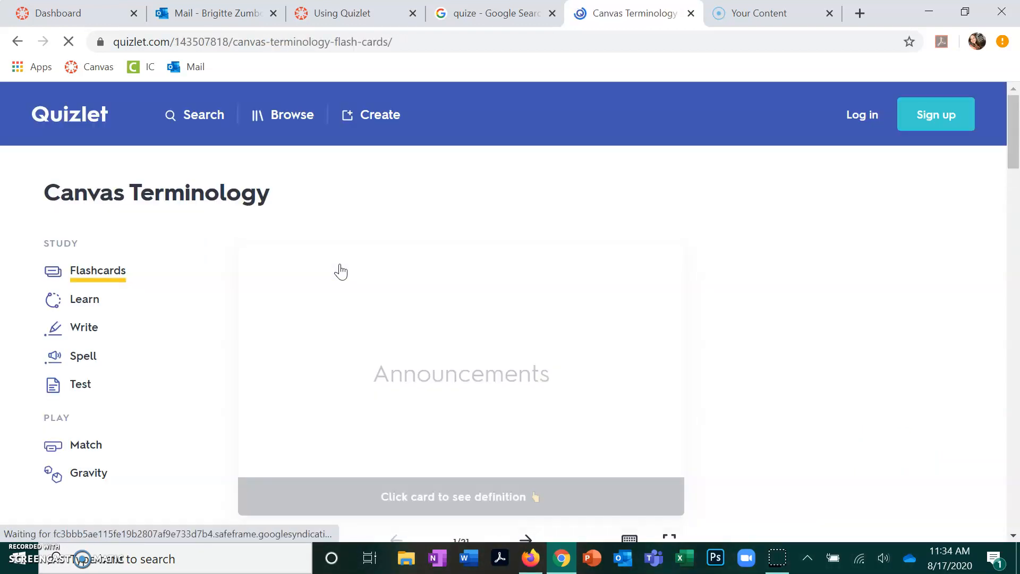
scroll(242, 191, "down", 1)
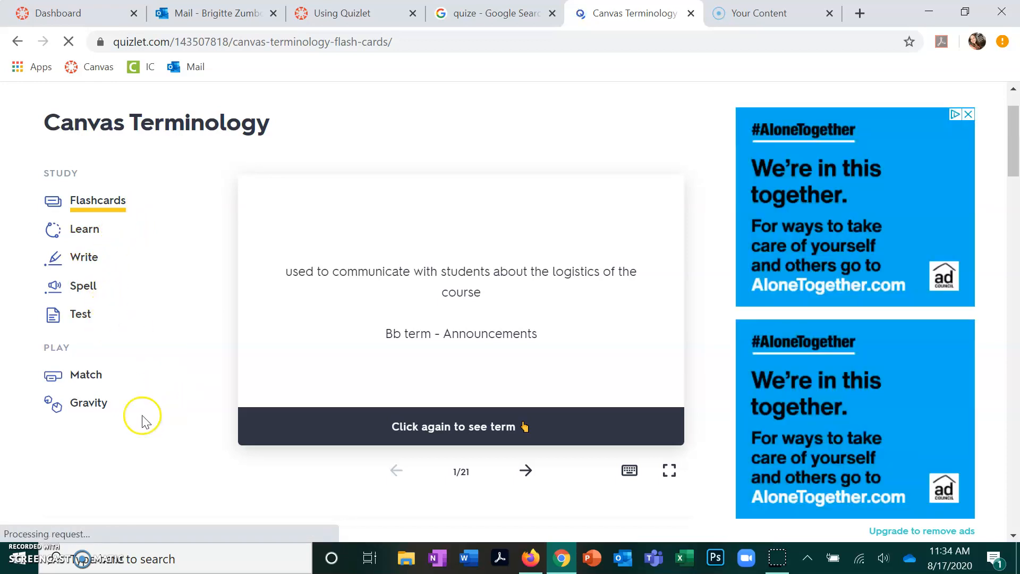
Start the set's Match game and pair the Statistics tile with the definition about engaging content pages
left_click(118, 379)
left_click(78, 378)
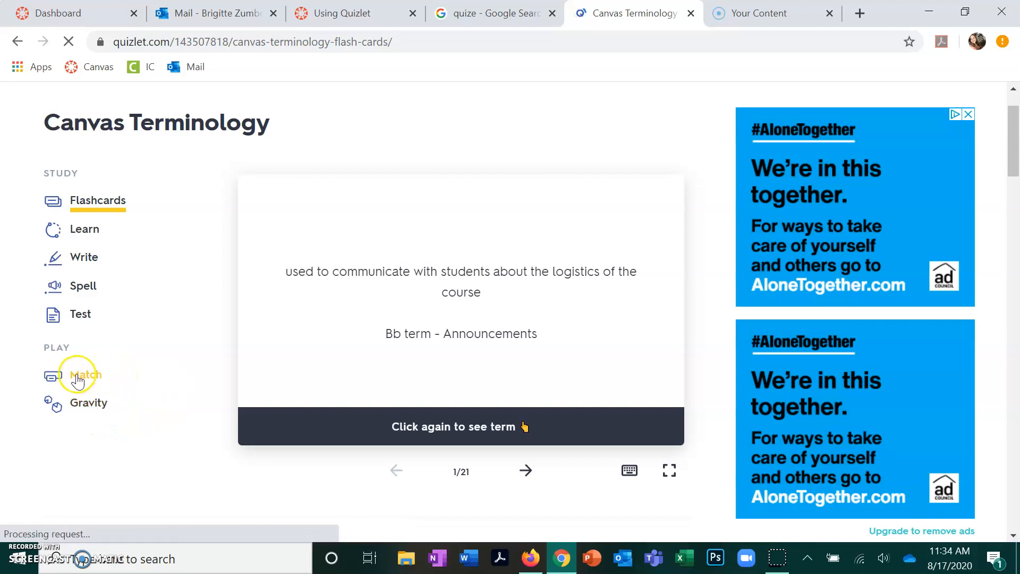
left_click(440, 336)
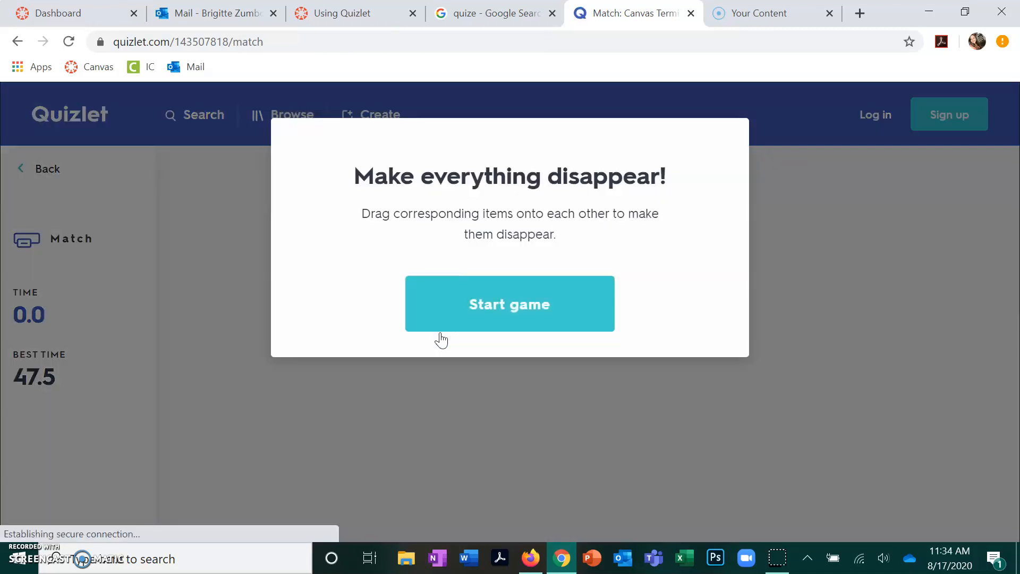
left_click(519, 301)
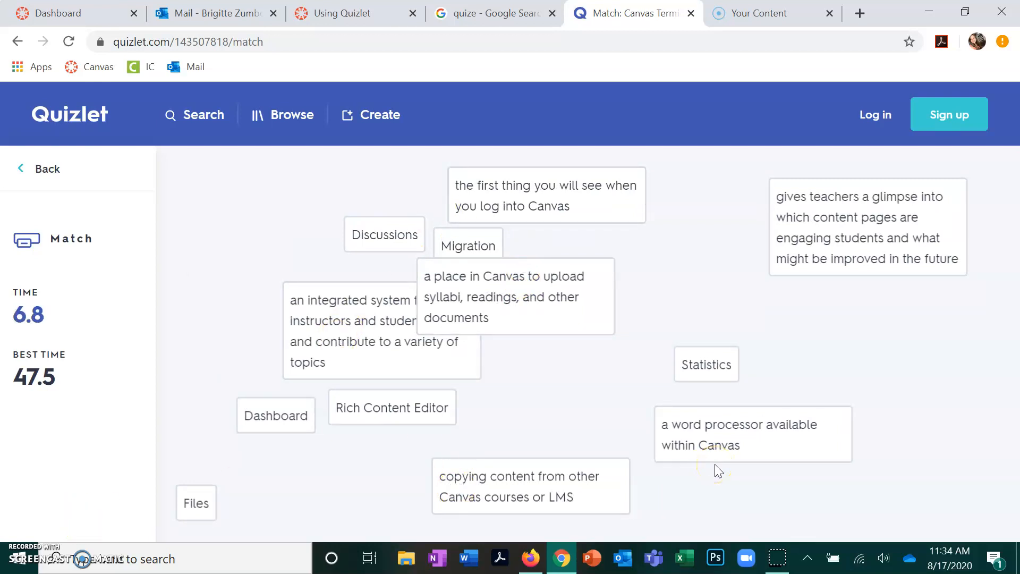
left_click(491, 279)
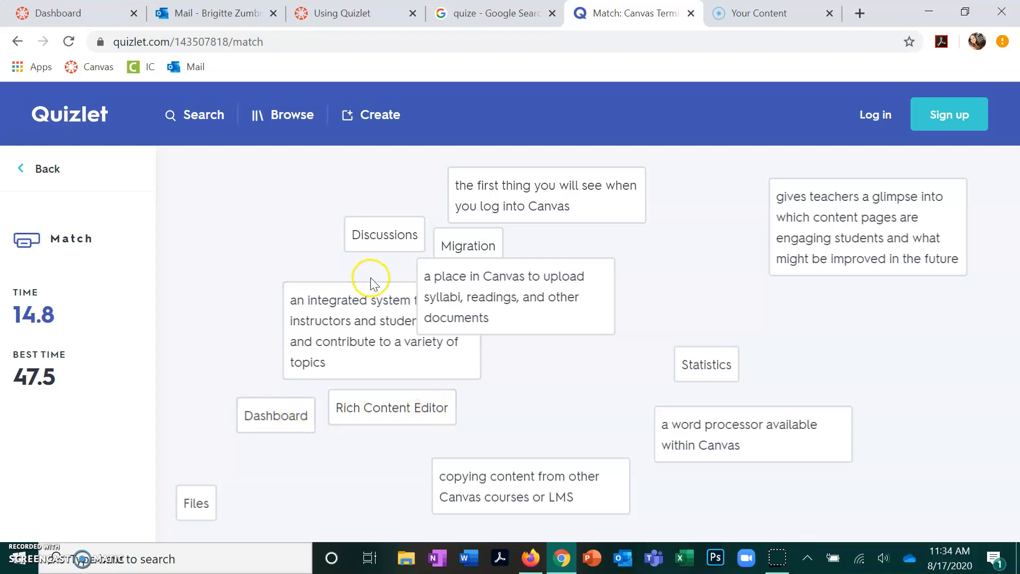
left_click_drag(698, 364, 863, 217)
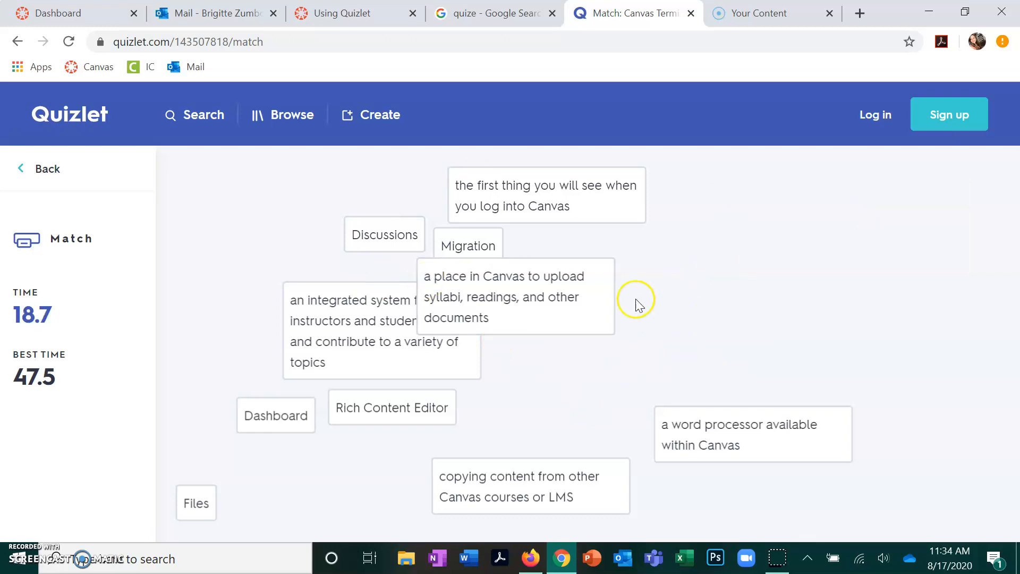
Leave the Match game for the Canvas Terminology set page and flip the Announcements flashcard
left_click(46, 167)
left_click(727, 140)
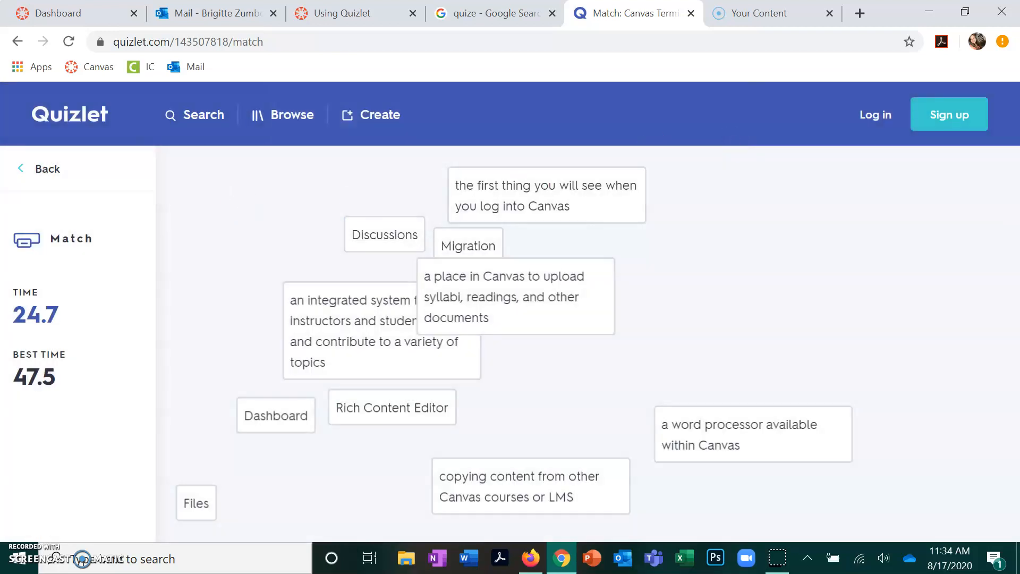
left_click(47, 168)
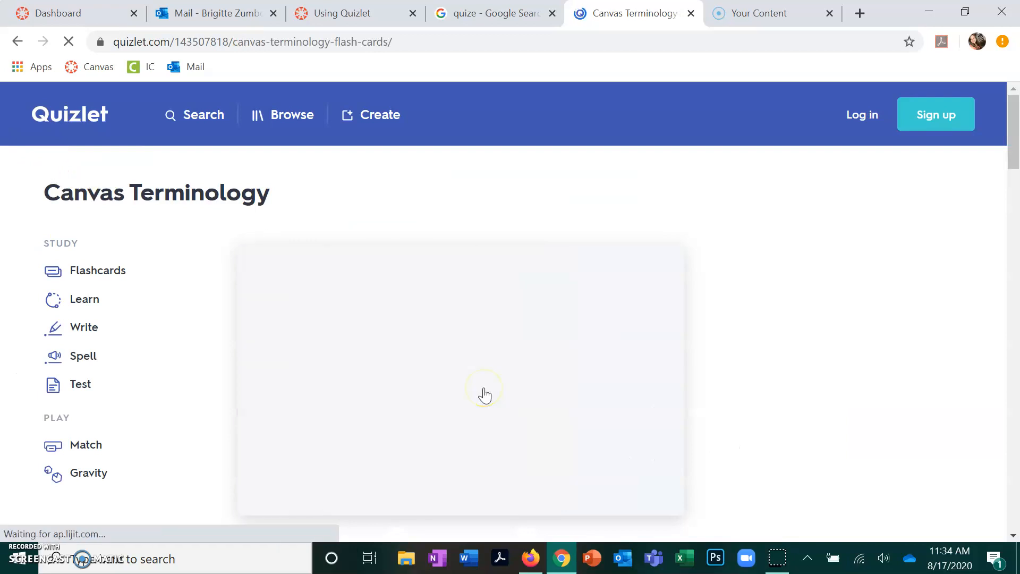
scroll(751, 390, "down", 2)
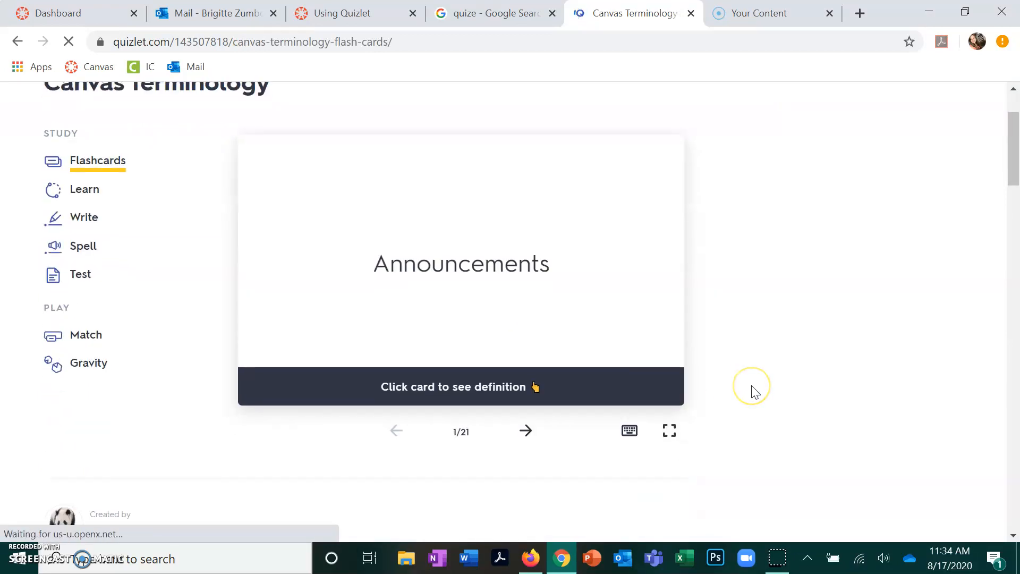
key("space")
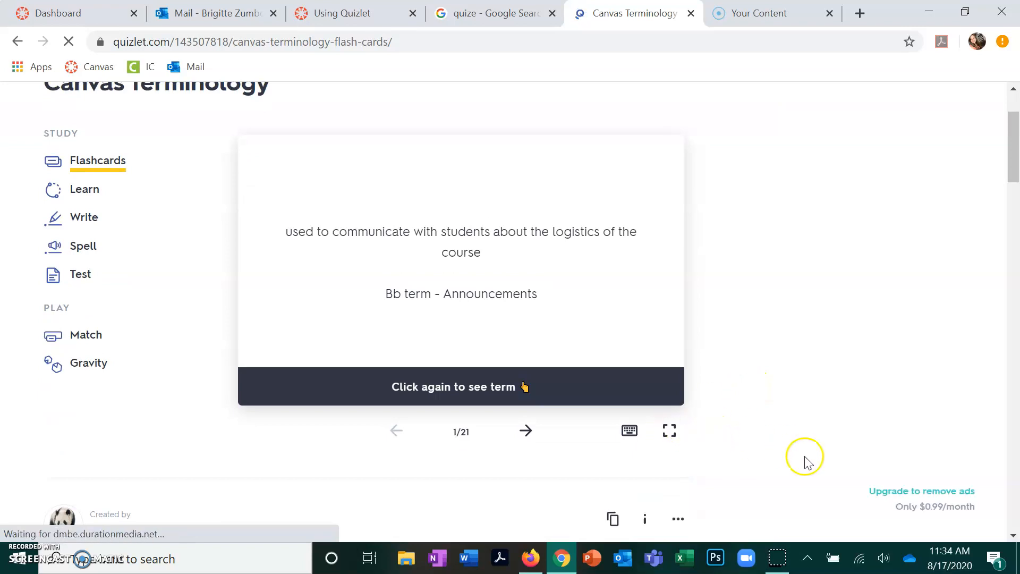
Open the embed options for the Canvas Terminology set
scroll(804, 460, "down", 1)
left_click(686, 498)
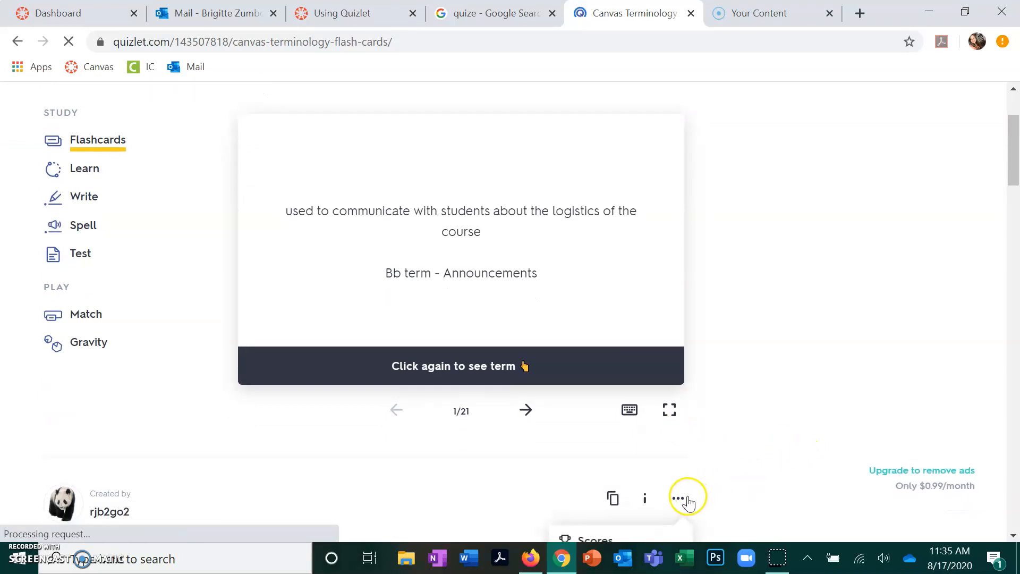
scroll(688, 503, "down", 3)
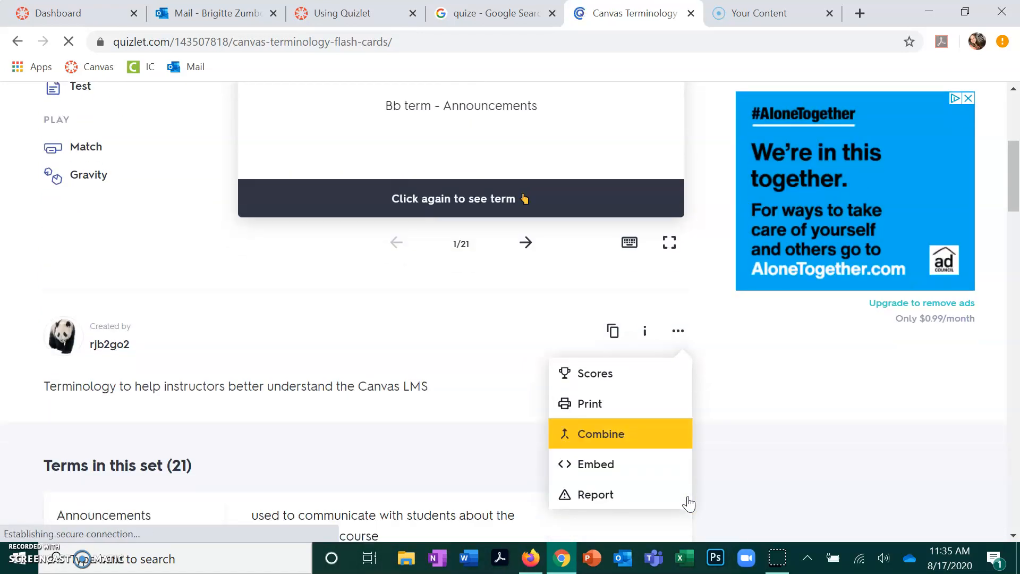
left_click(603, 464)
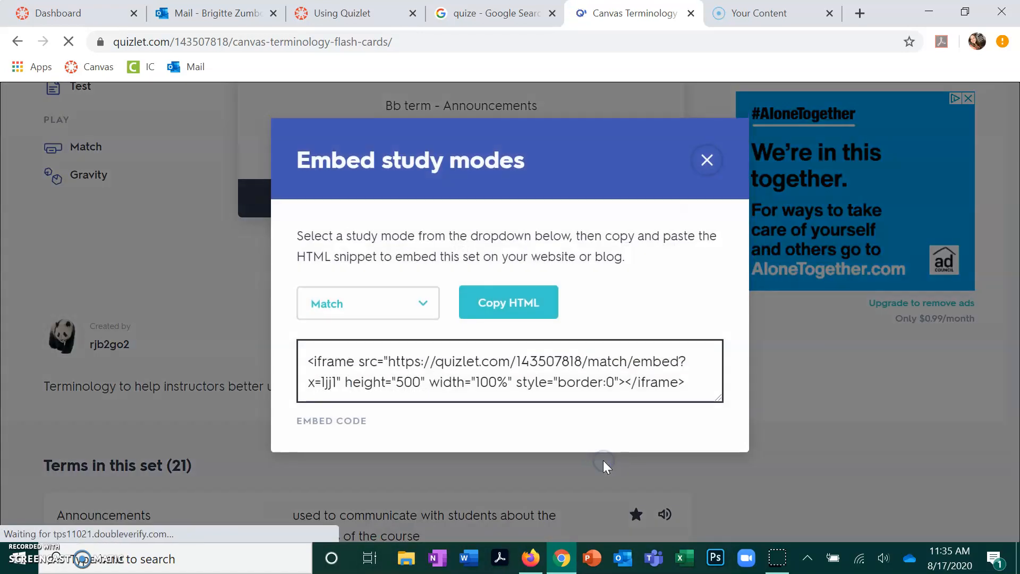
Check the available study modes, keep Match selected and copy its HTML embed code
left_click(423, 308)
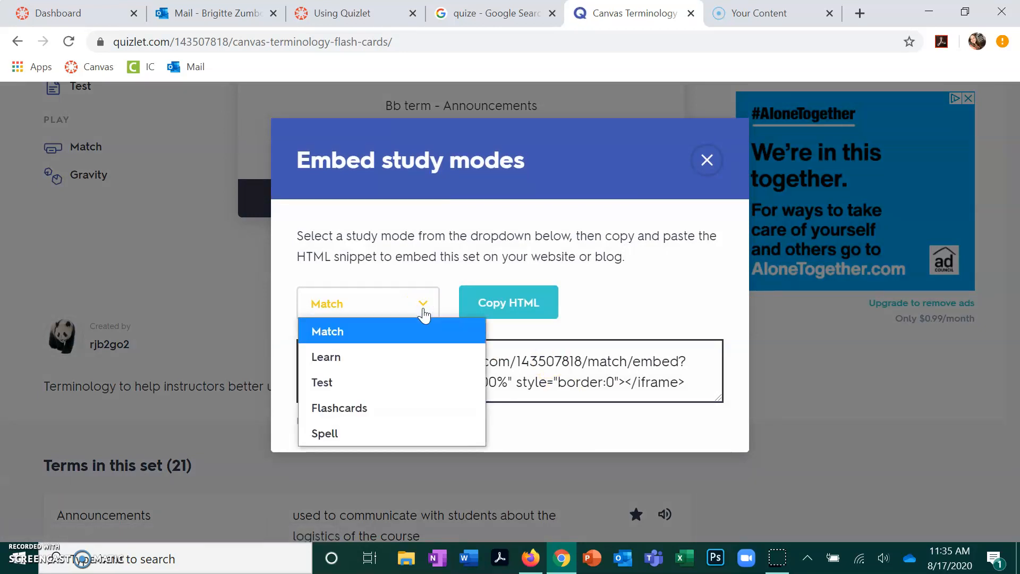
left_click(423, 308)
left_click(455, 357)
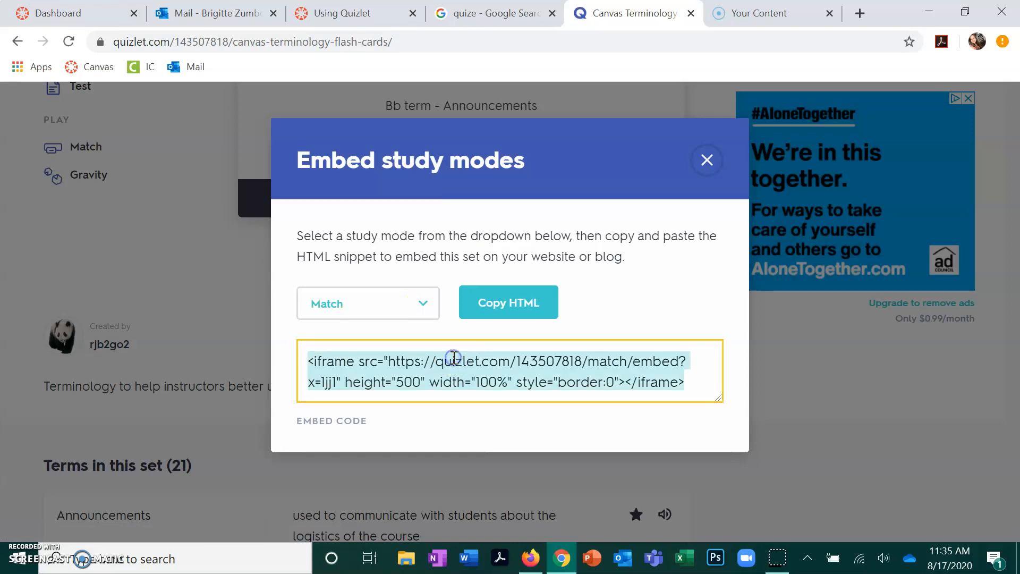
left_click(544, 308)
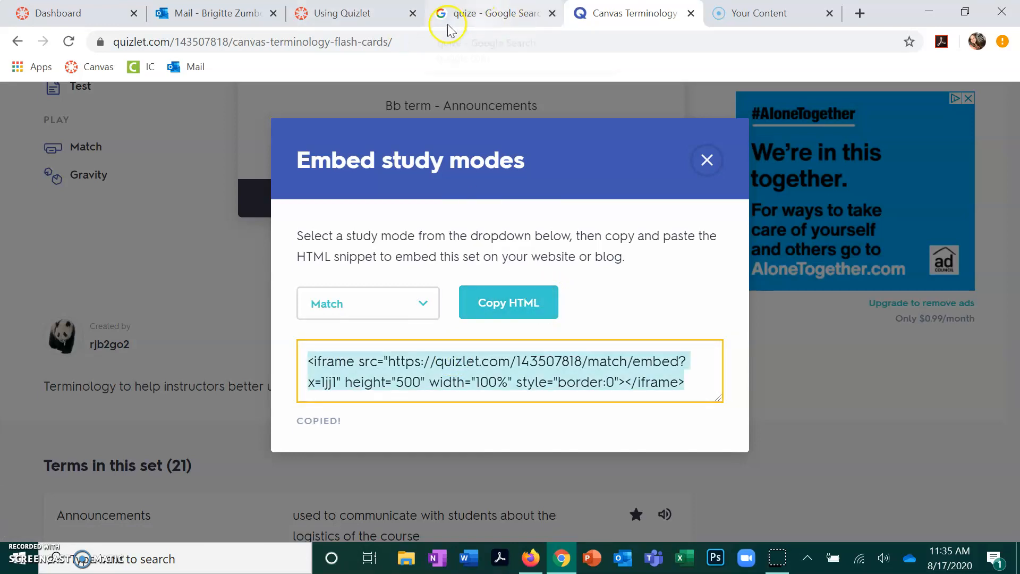
Switch to the Canvas course's home page and remove the Quizlet assignment from the Take the Quiz module
left_click(351, 14)
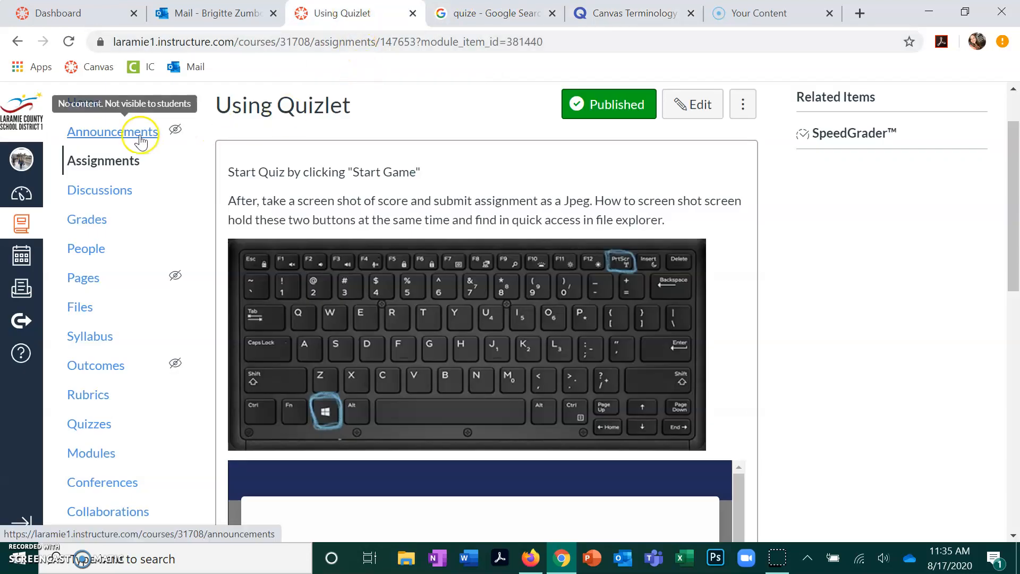
left_click(84, 103)
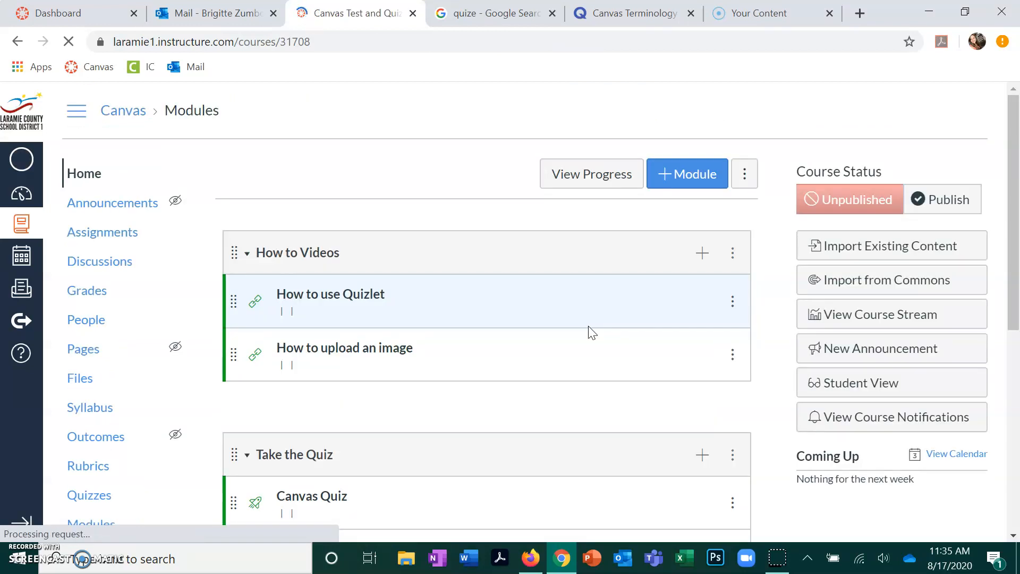
scroll(588, 329, "down", 5)
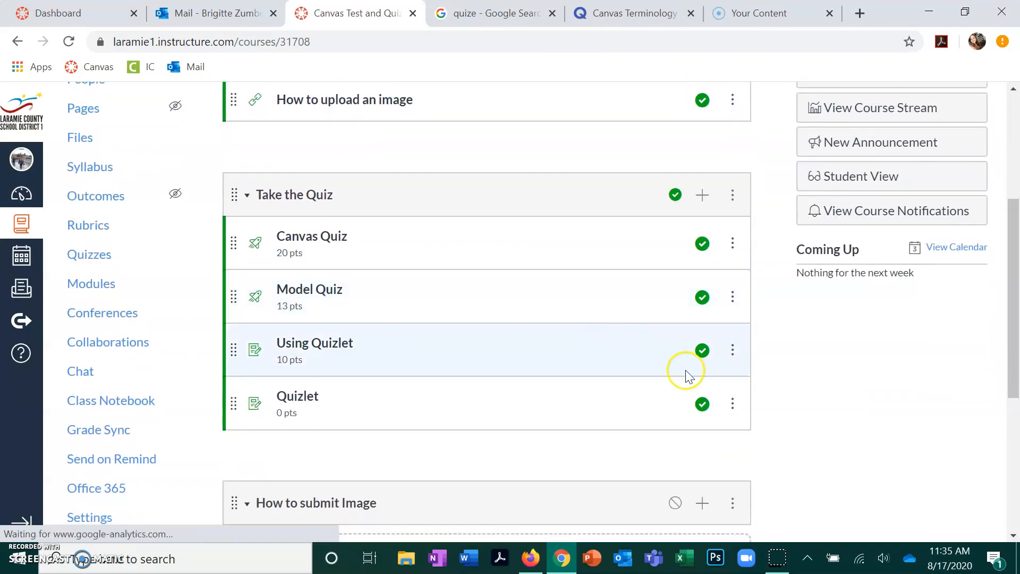
scroll(758, 406, "down", 1)
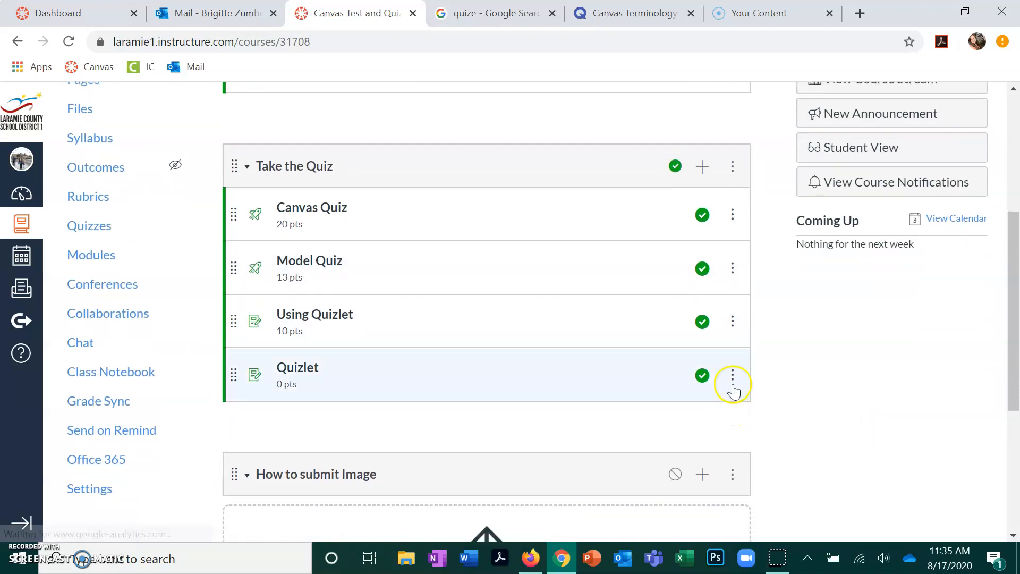
left_click(733, 380)
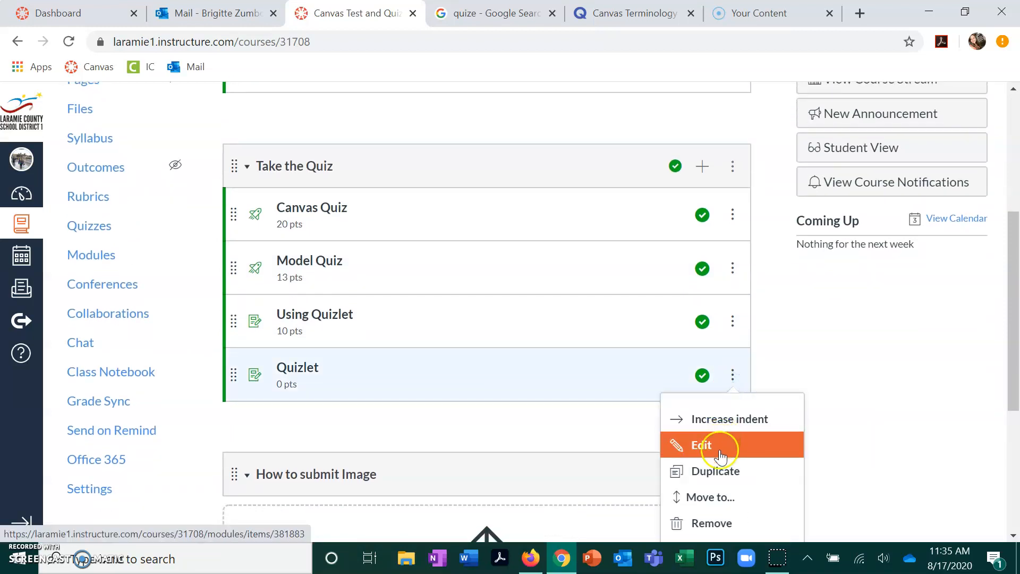
left_click(739, 520)
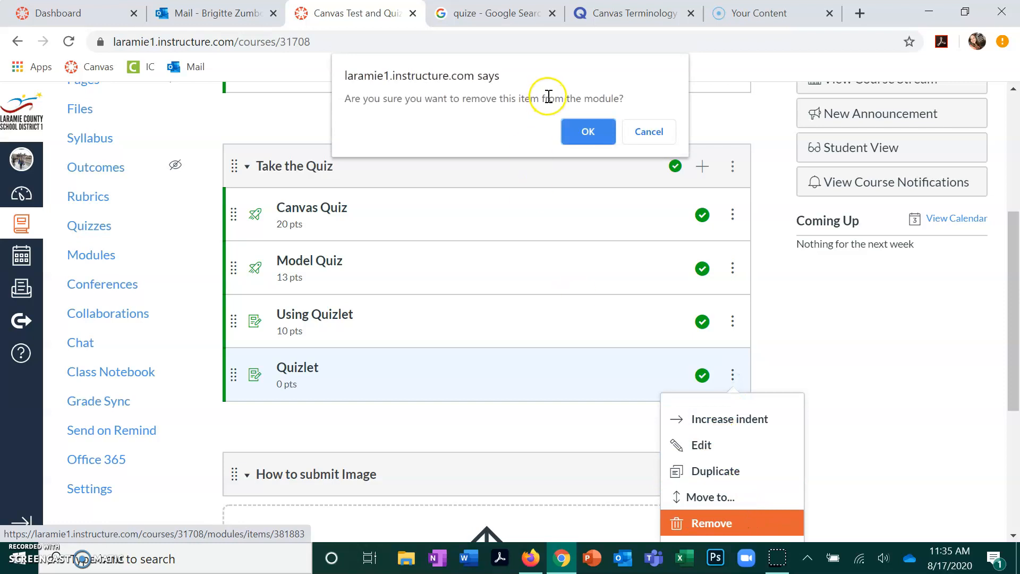
left_click(588, 132)
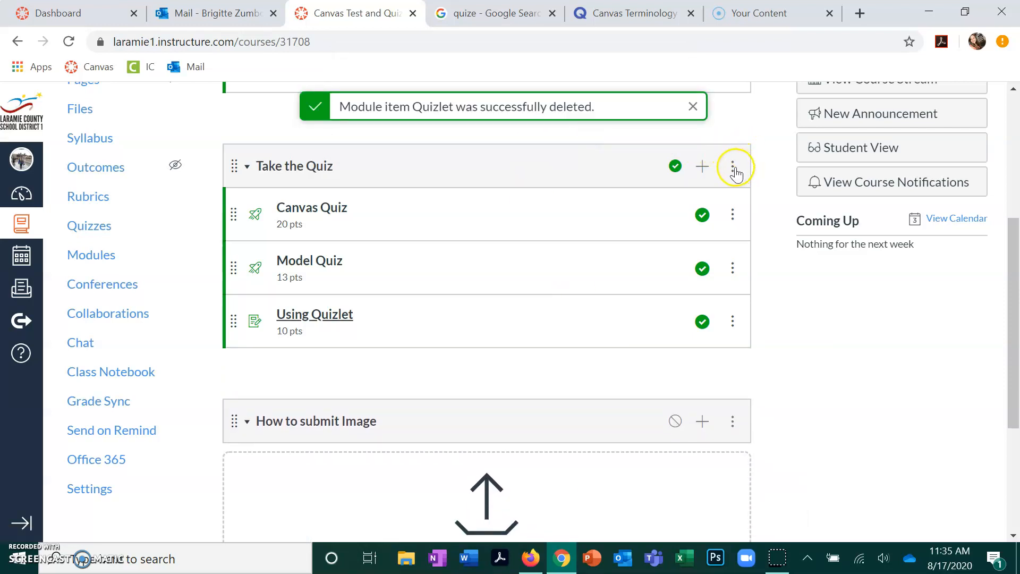
Add a new assignment named "How to Study for Canvas Quizlet" to the Take the Quiz module
left_click(703, 167)
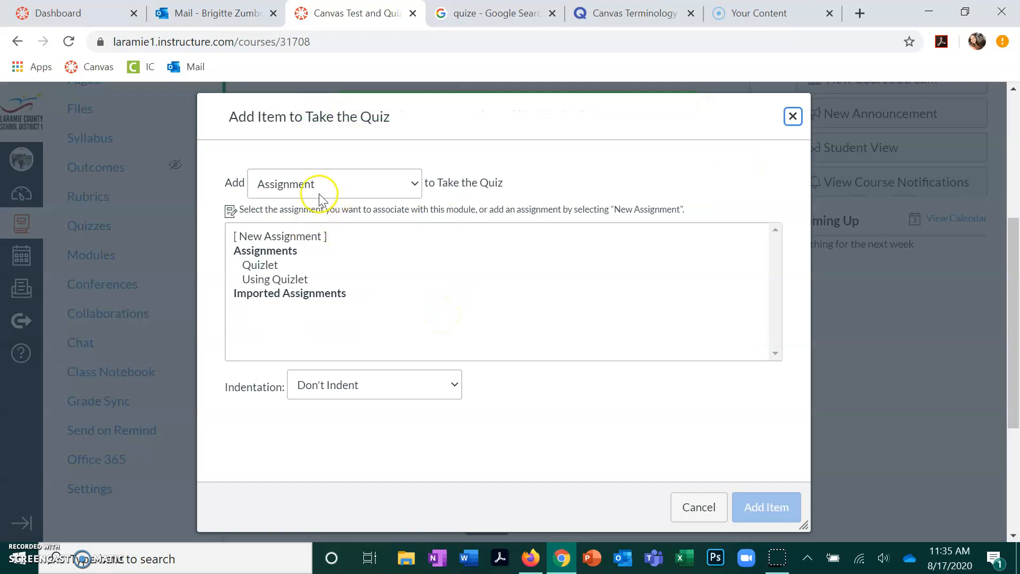
left_click(305, 236)
left_click(372, 395)
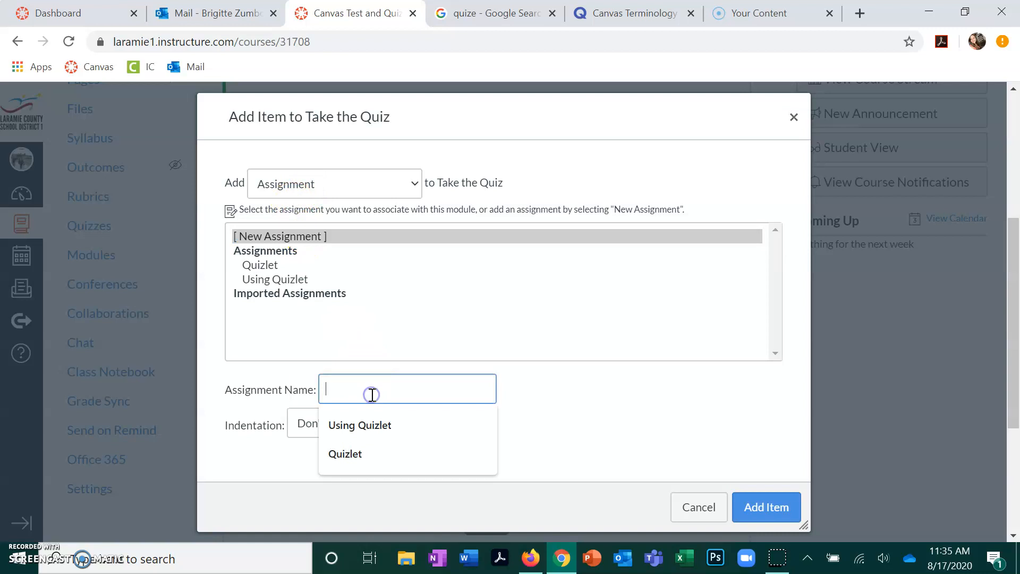
type("How to Study for Canvas Quizlet")
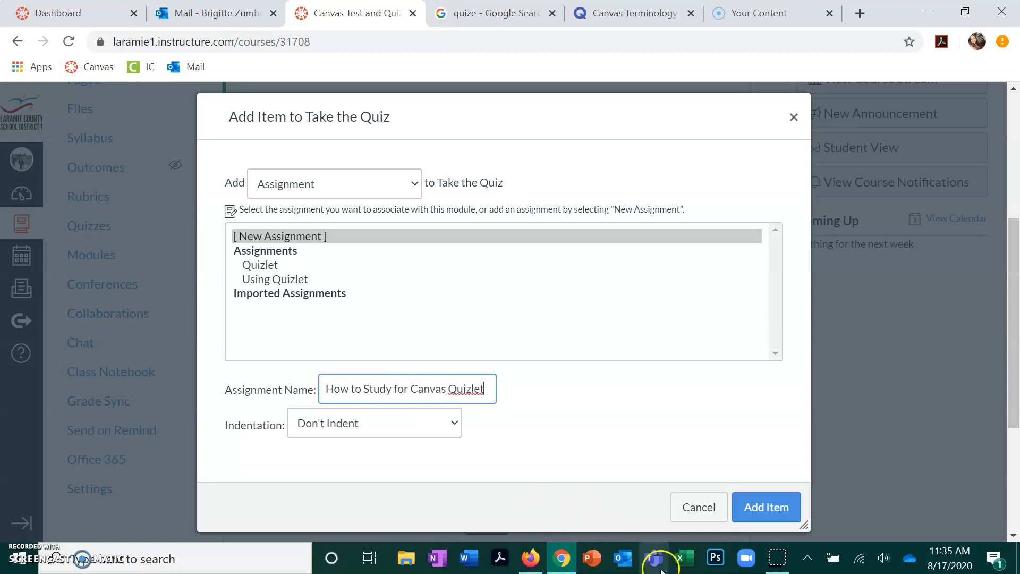
left_click(775, 508)
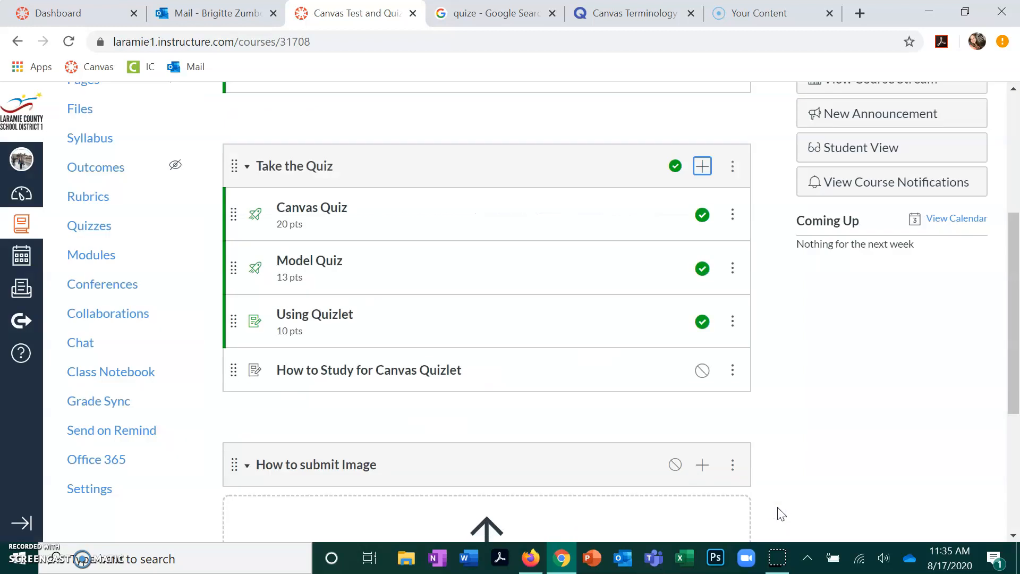
Open the How to Study for Canvas Quizlet assignment in the Take the Quiz module for editing
left_click(379, 371)
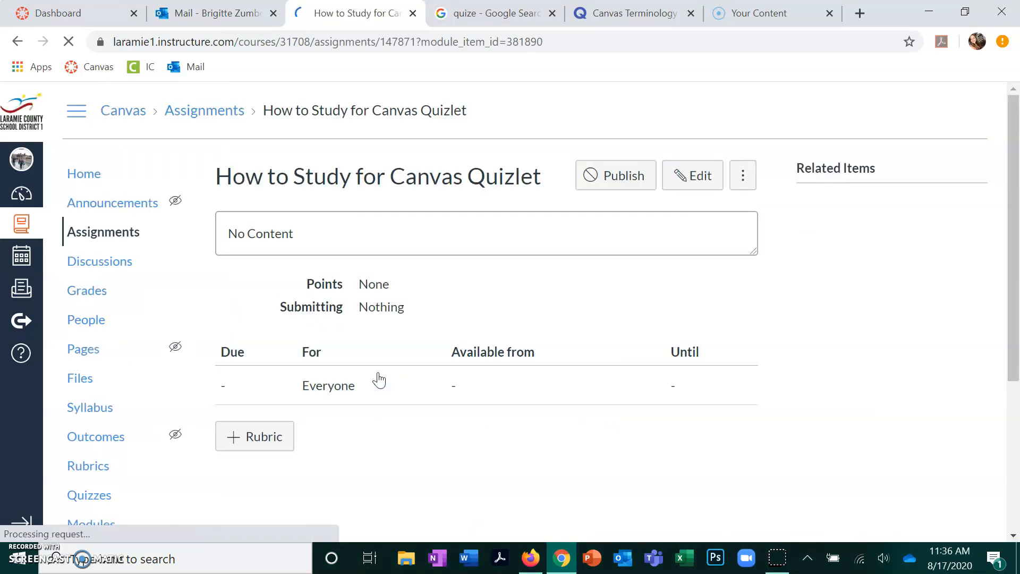
left_click(700, 177)
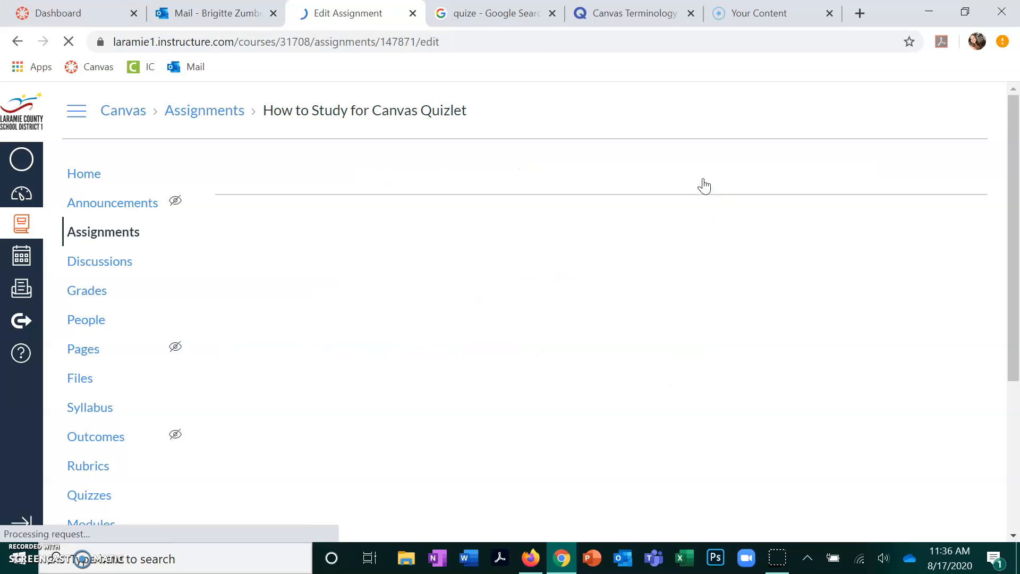
left_click(538, 223)
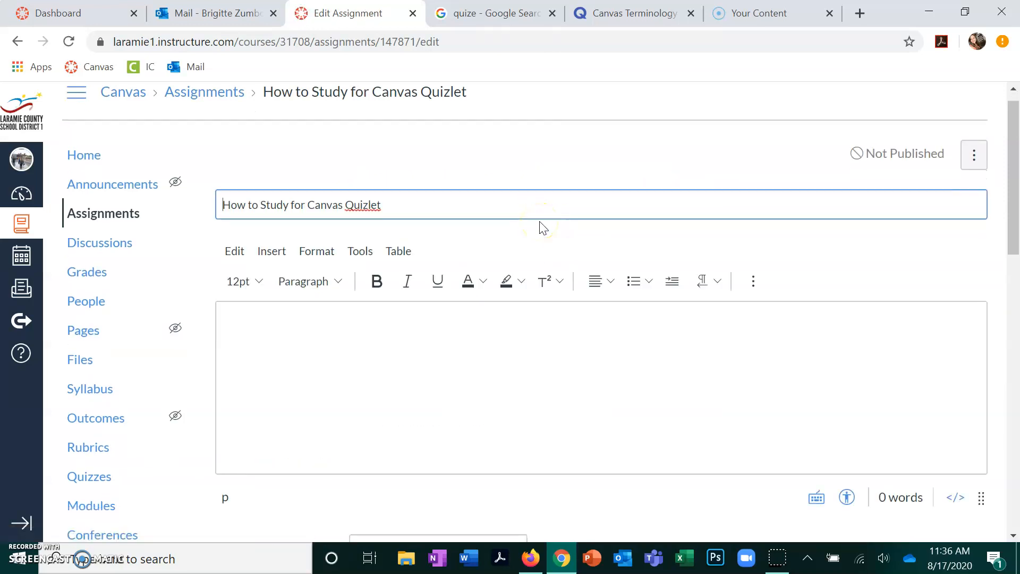
Begin the assignment description with "Study the terminology of Canvas by matching, learning, and interacting with the quiz."
left_click(489, 340)
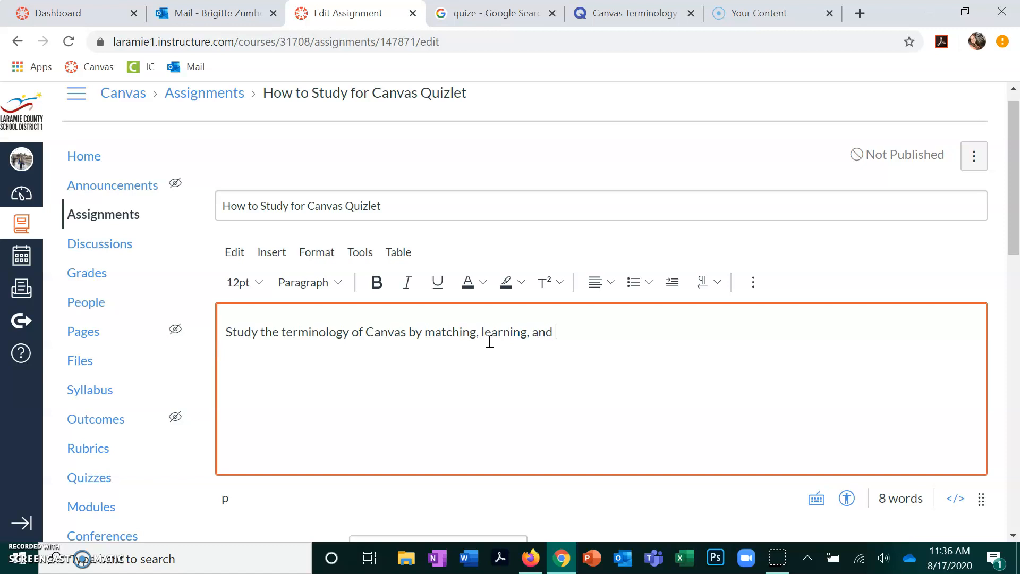
key("BackSpace")
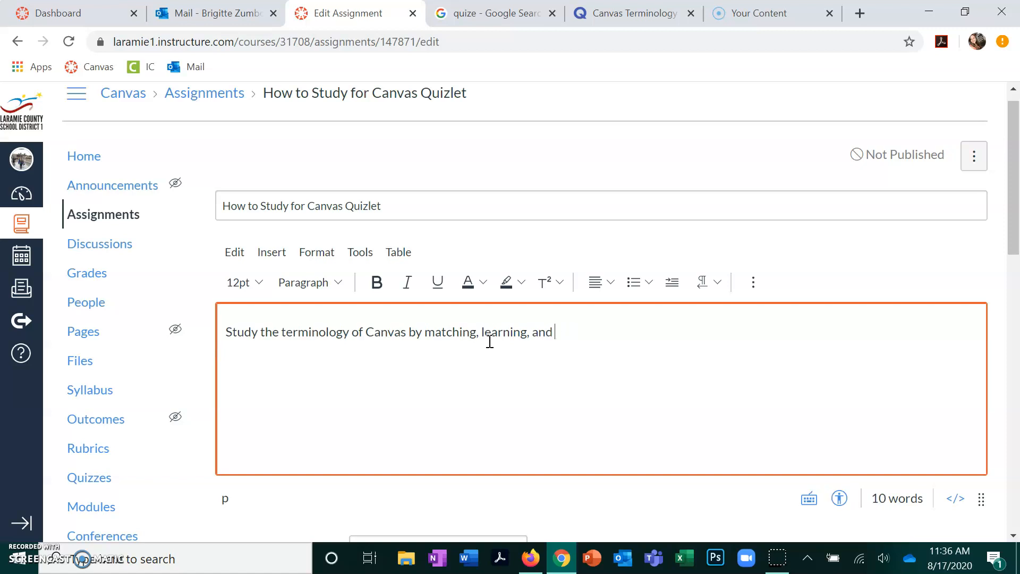
type("inter")
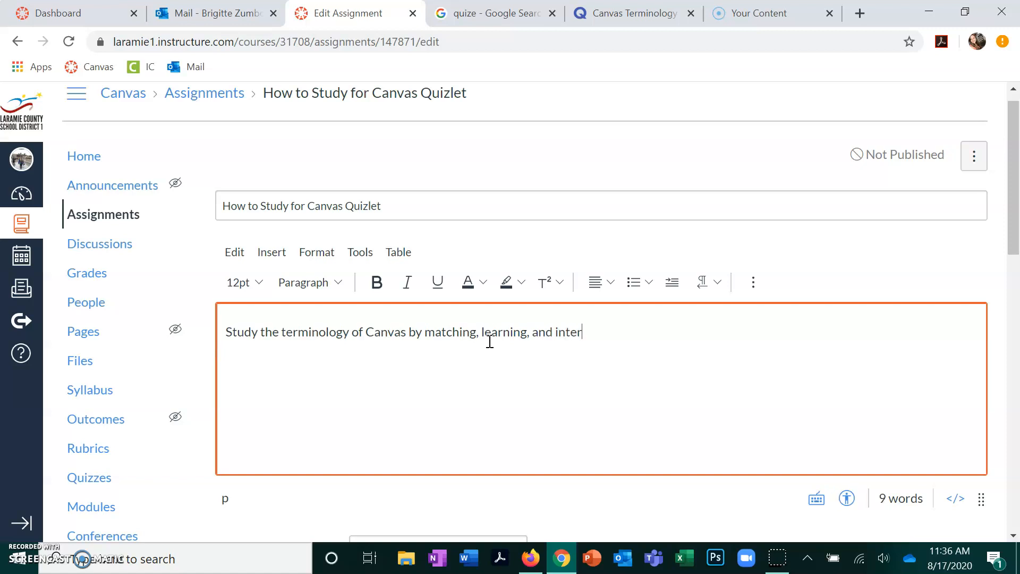
type("acting with the quiz.")
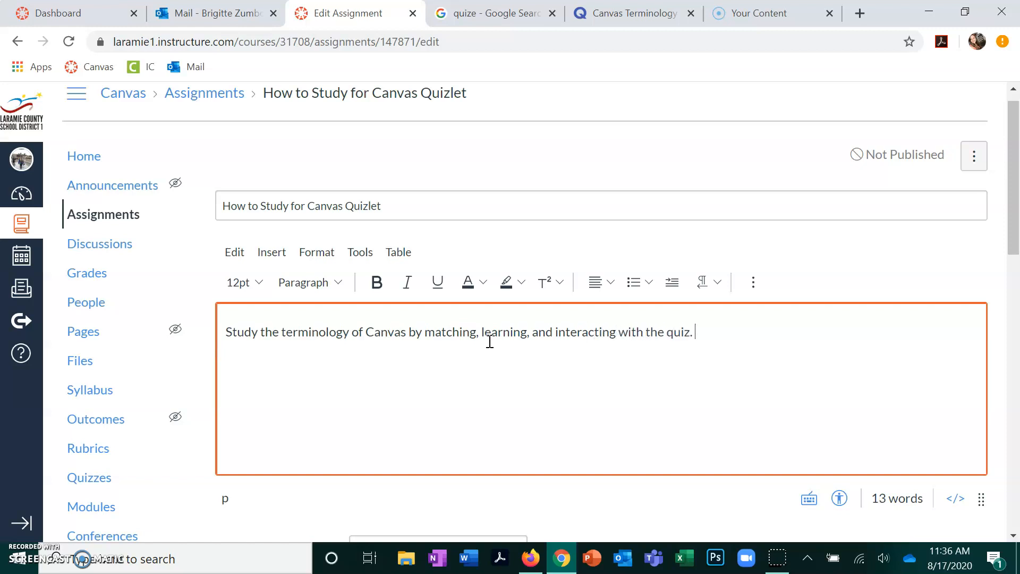
Add the sentence "When you are comfortable, take the test and screenshot your score and submit as a Jpeg." to the description
type(" When you are comfort")
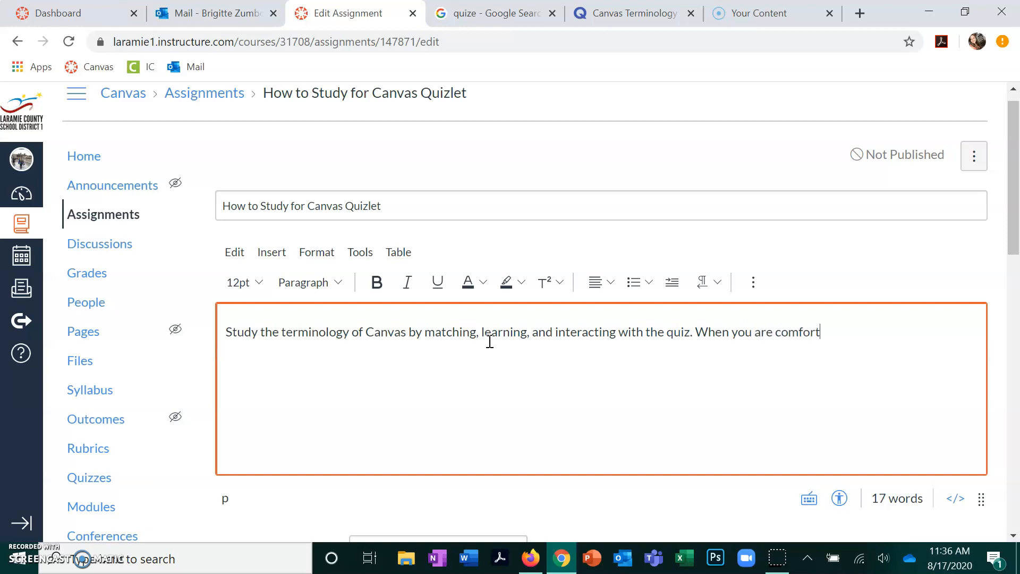
type("able, take the test and scree")
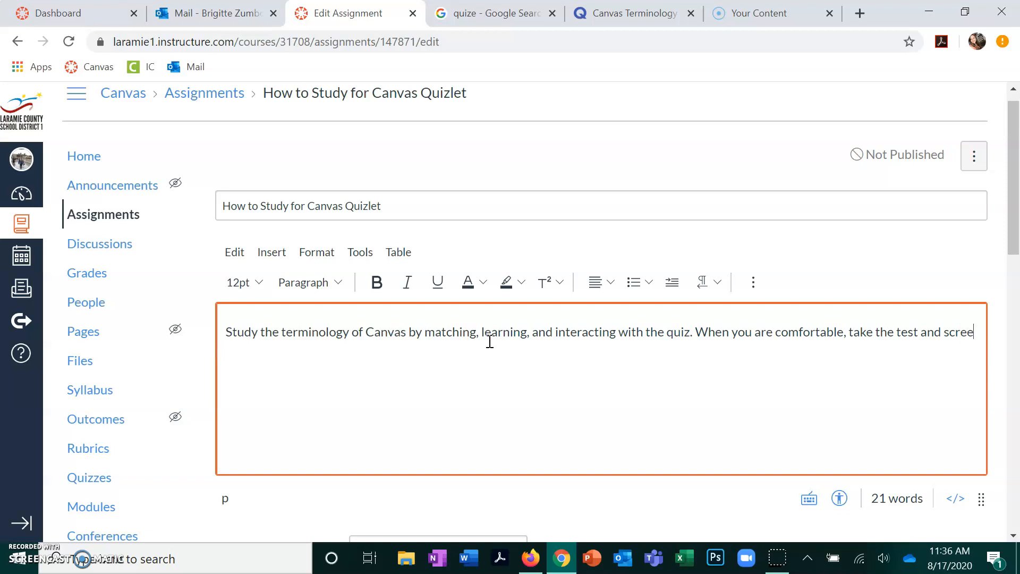
type("nshot you")
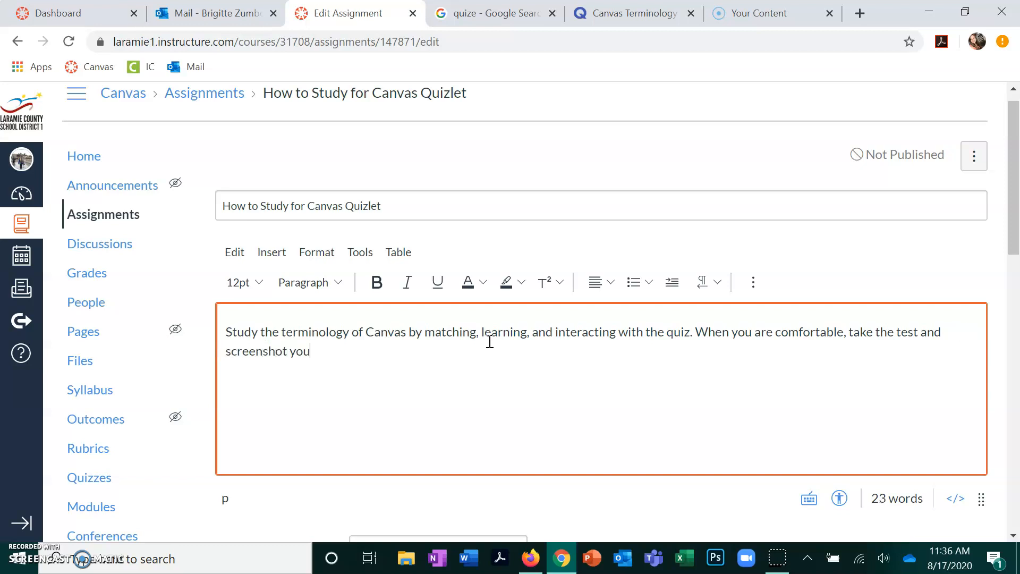
type("r score and submit")
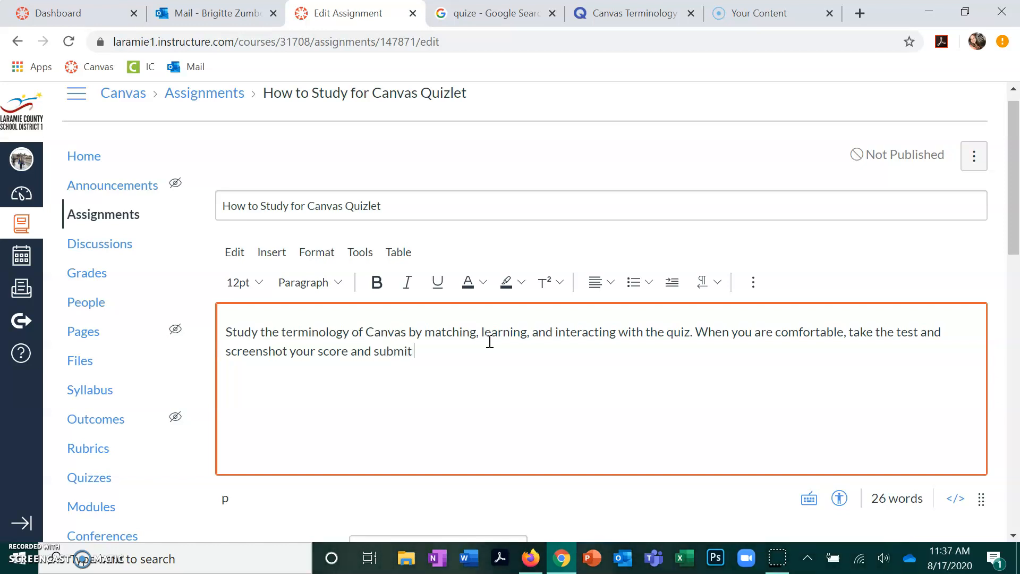
type(" as a Jpeg.")
Replace the empty last paragraph in the description's HTML with the copied Quizlet Match embed code, and check the game in the rich text view
left_click(955, 499)
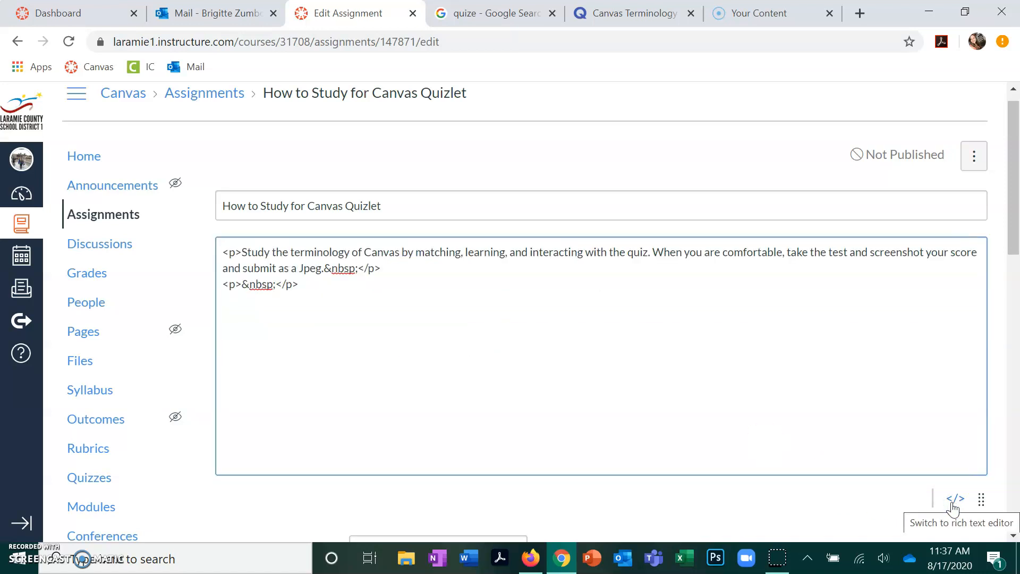
key("BackSpace")
key("BackSpace")
key("BackSpace")
key("BackSpace")
key("BackSpace")
key("BackSpace")
key("BackSpace")
key("BackSpace")
key("BackSpace")
key("BackSpace")
key("BackSpace")
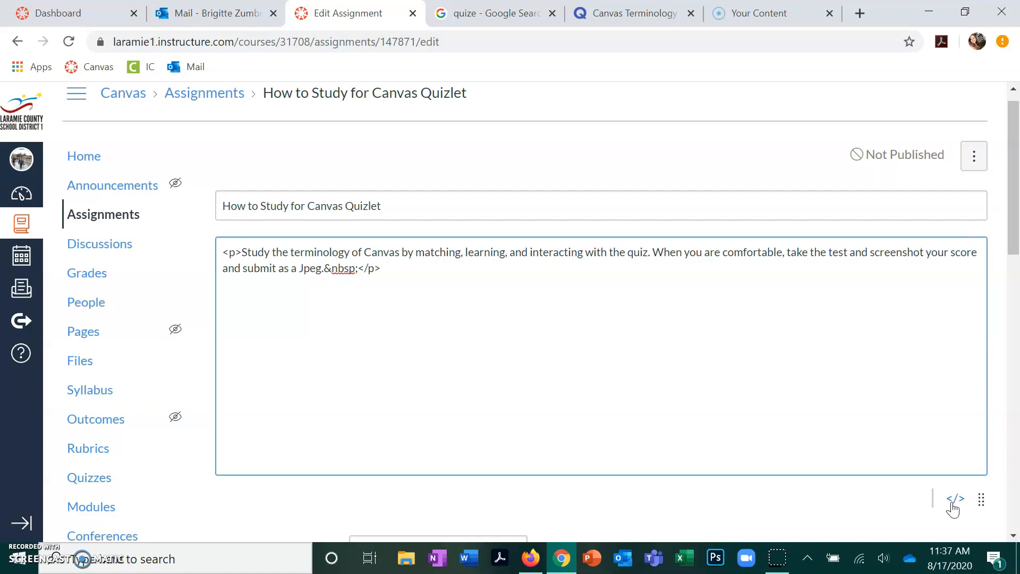
type("<iframe src=\"https://quizlet.com/143507818/match/embed?x=1jj1\" height=\"500\" width=\"100%\" style=\"border:0\"></iframe>")
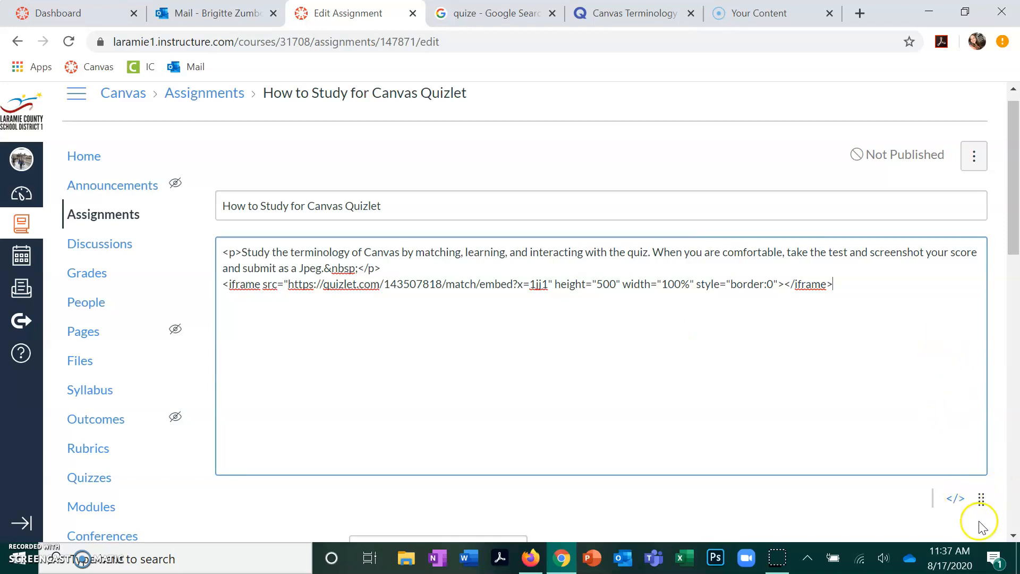
left_click(955, 498)
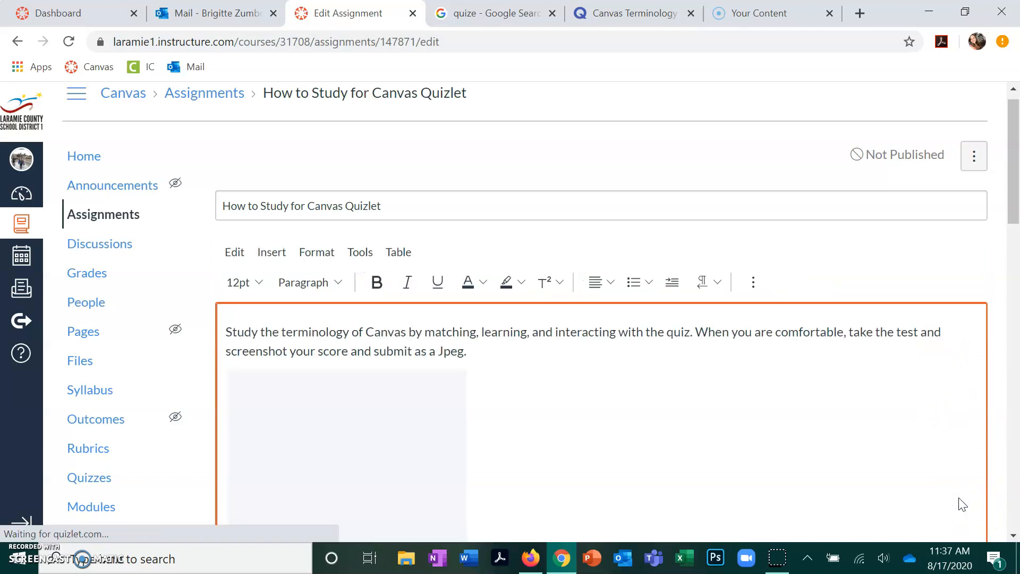
left_click(651, 448)
scroll(662, 451, "down", 3)
scroll(663, 452, "down", 5)
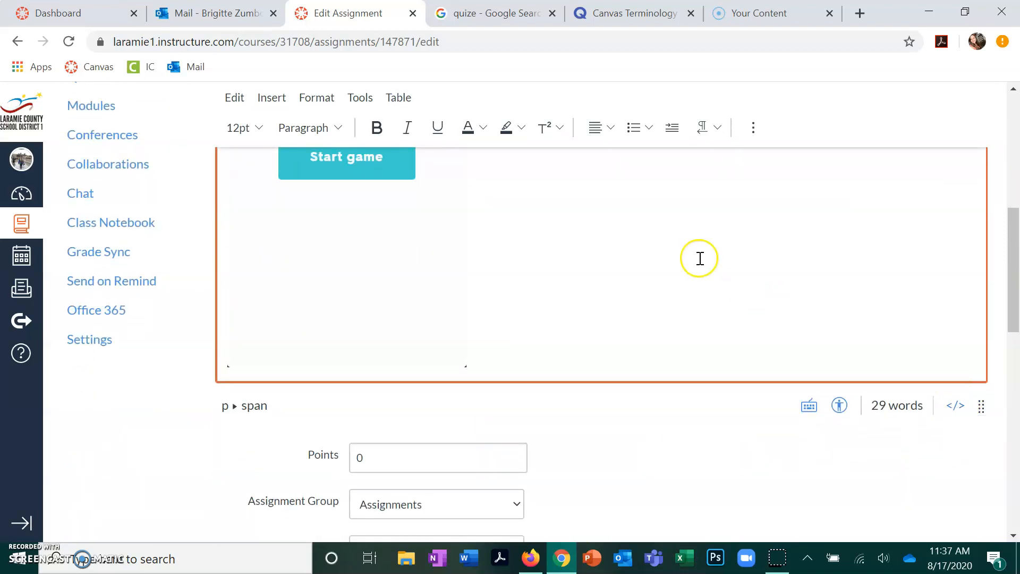
scroll(699, 257, "up", 5)
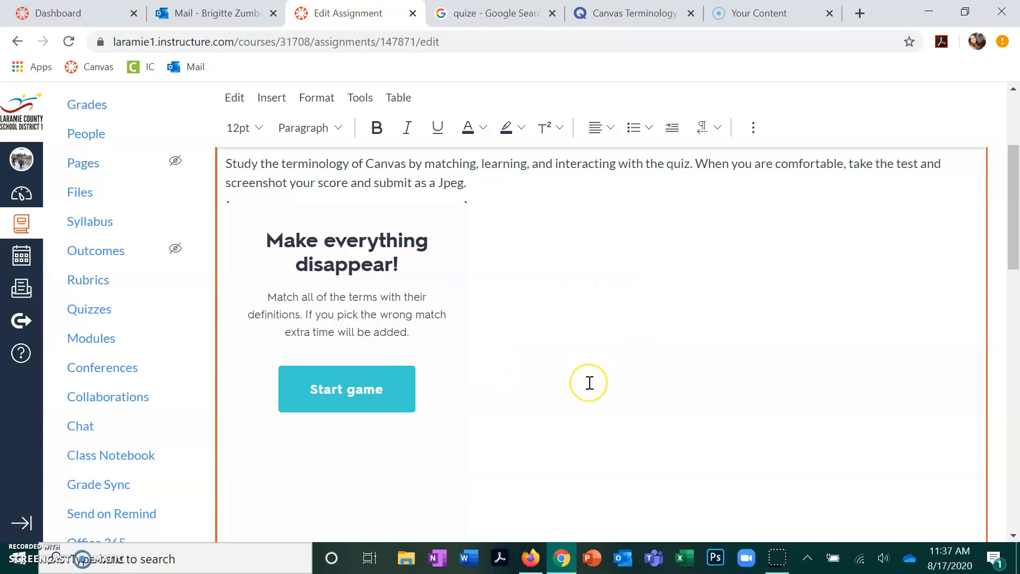
scroll(590, 382, "down", 4)
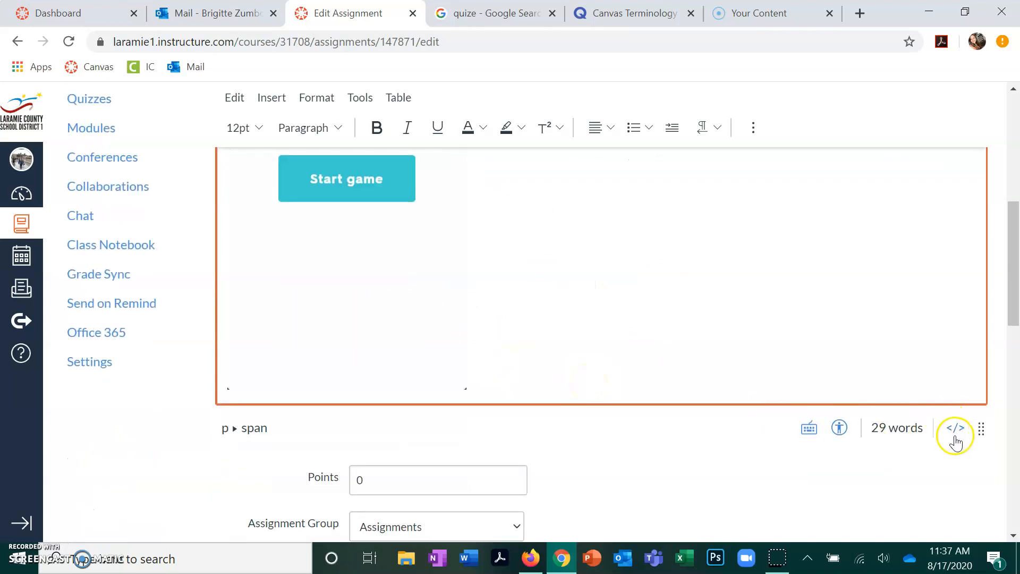
Set the assignment's points to 10 and keep Assignments as its assignment group
scroll(706, 446, "down", 5)
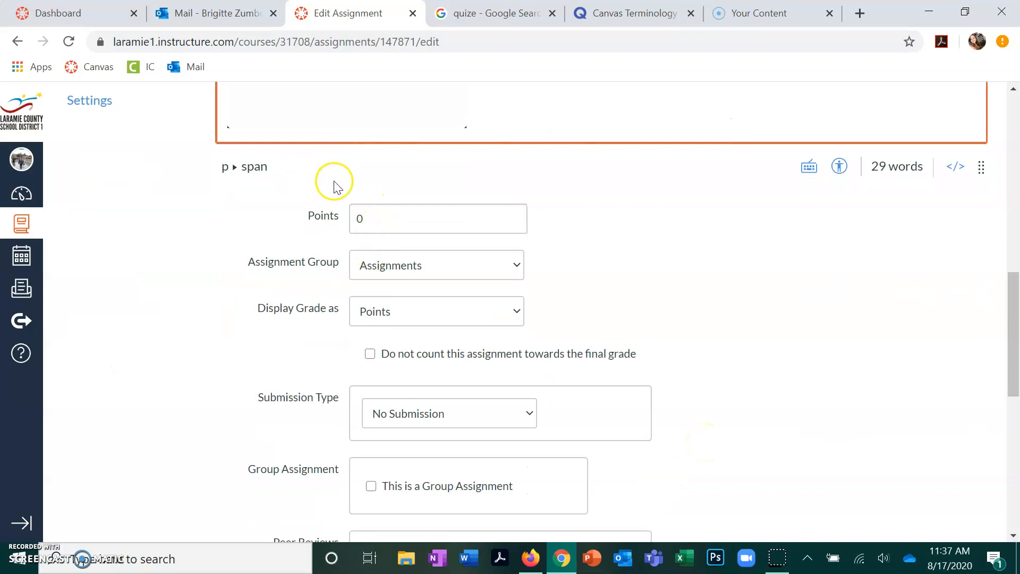
left_click(353, 218)
type("1")
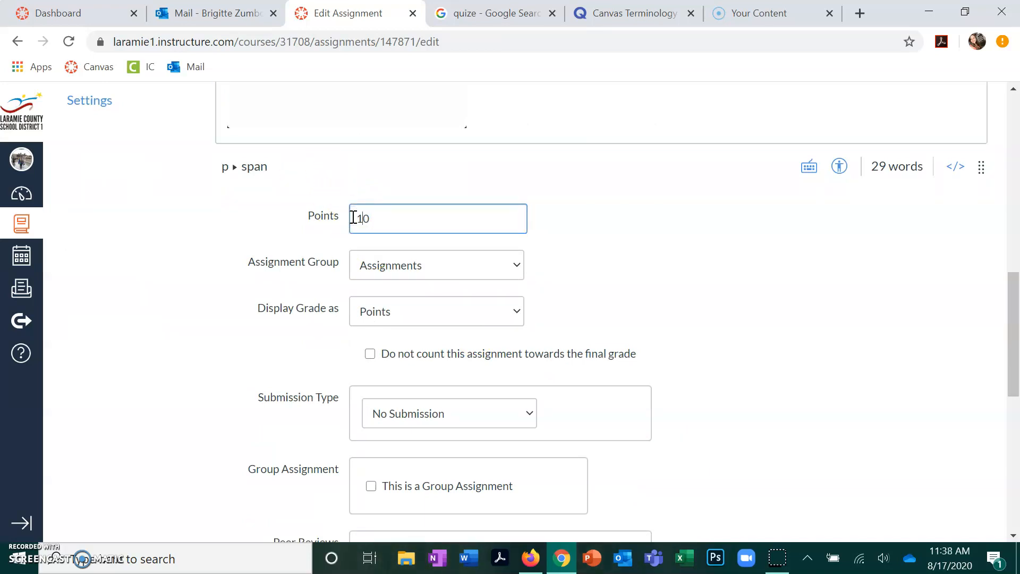
left_click(360, 272)
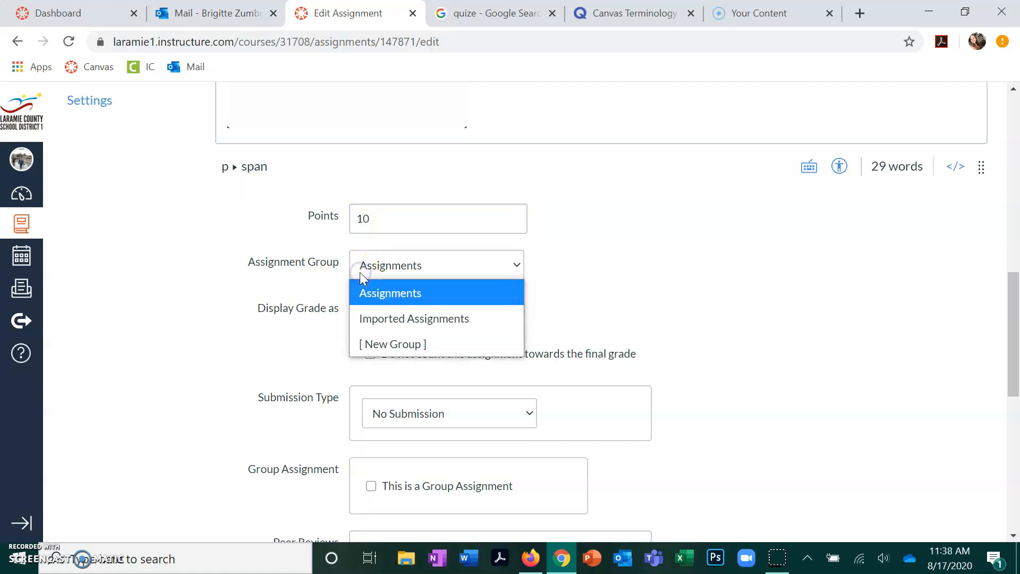
left_click(359, 272)
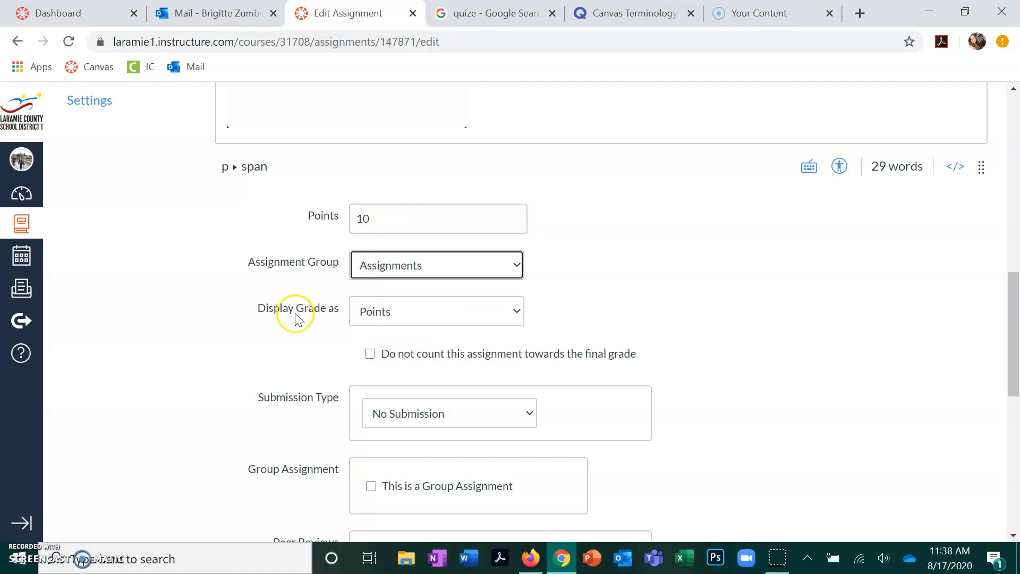
Set the submission type to Online and allow File Uploads as the entry option
scroll(320, 332, "down", 3)
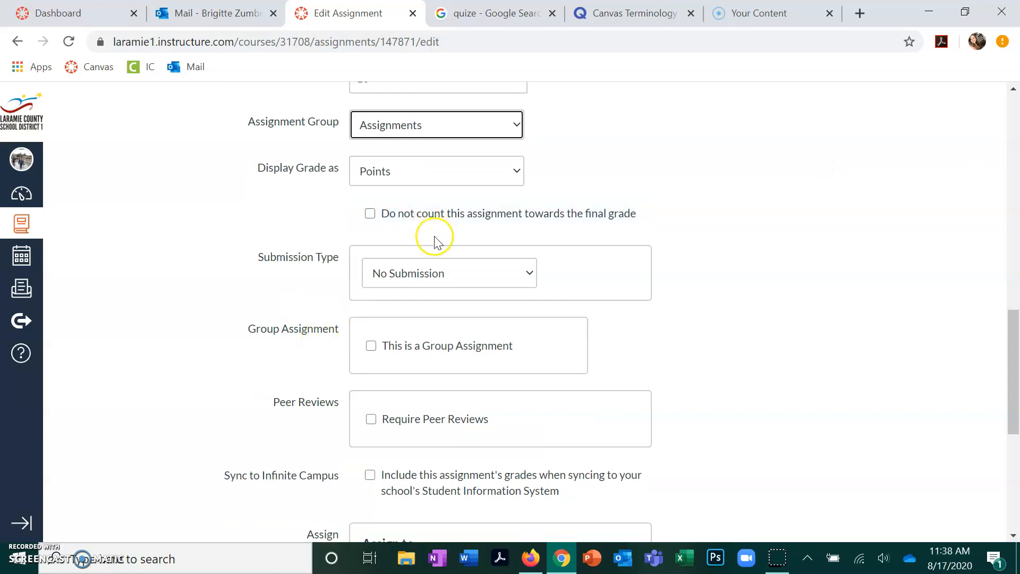
left_click(432, 270)
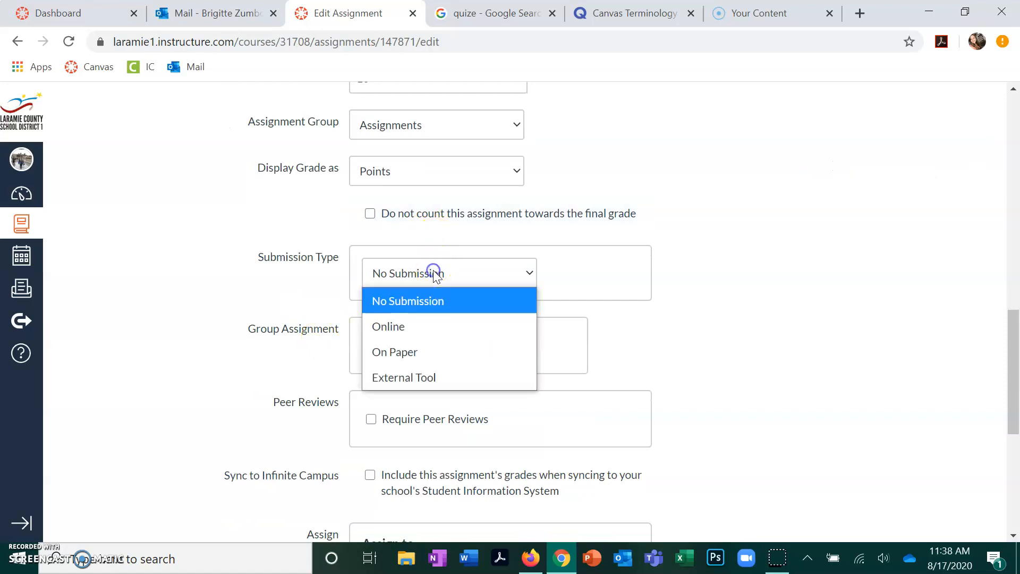
left_click(417, 328)
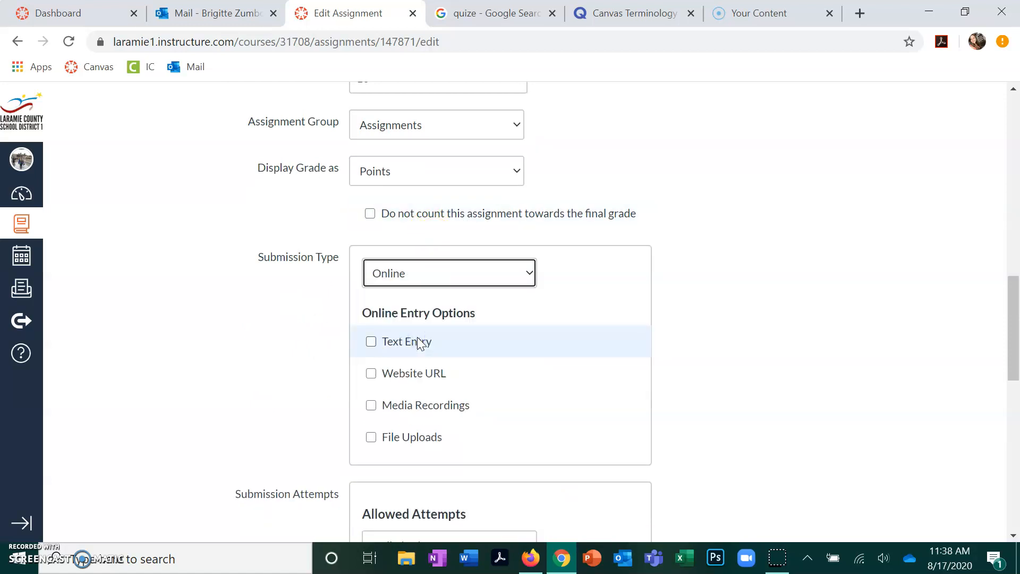
scroll(417, 345, "down", 1)
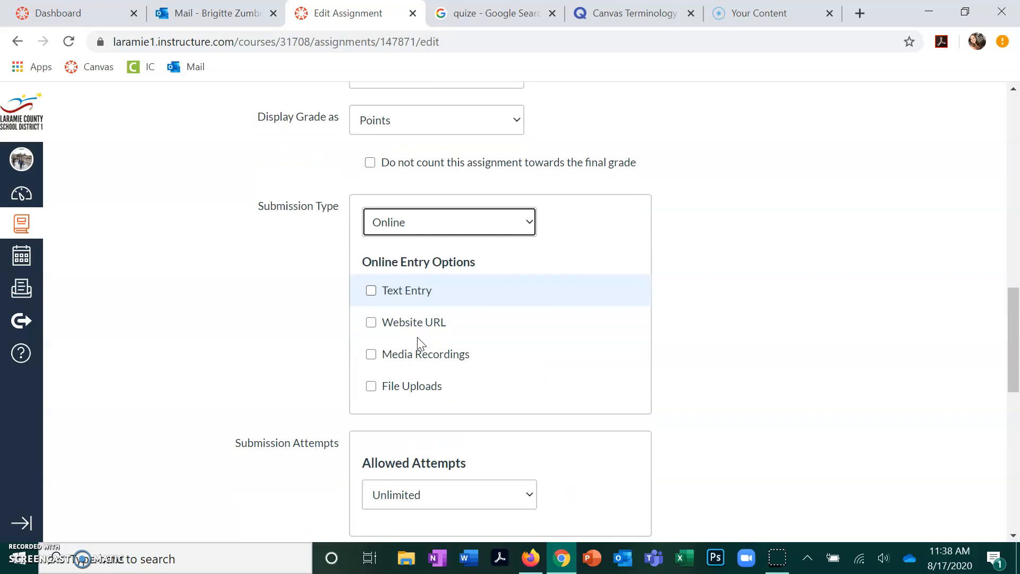
left_click(371, 389)
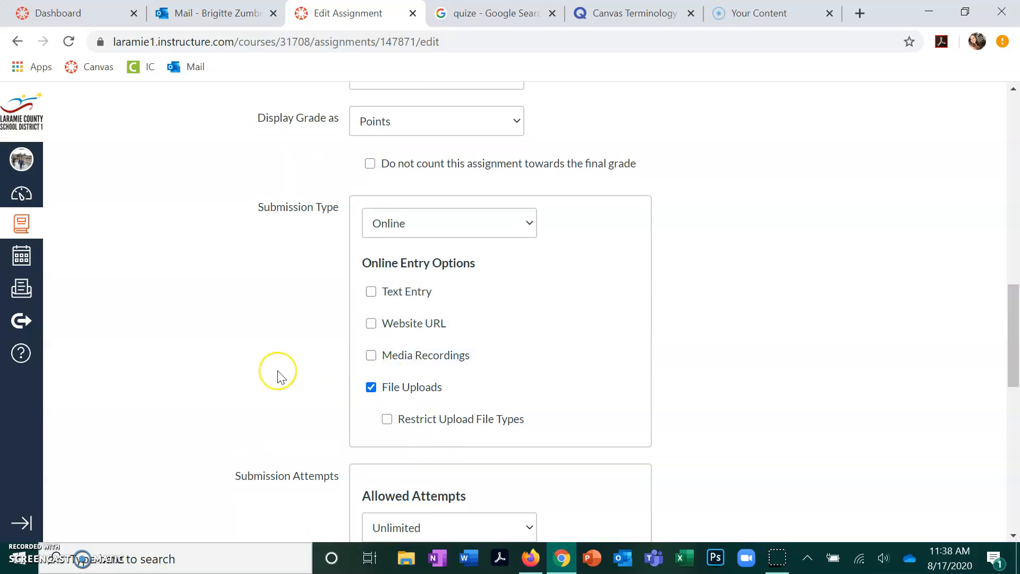
Leave the remaining assignment settings unchanged, then save and publish the assignment
scroll(280, 376, "down", 3)
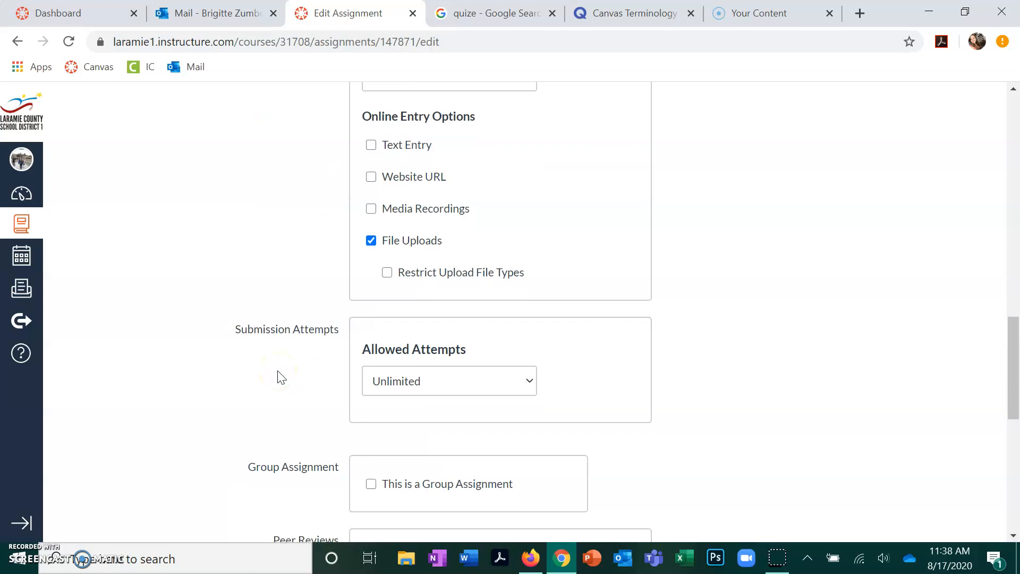
scroll(280, 376, "down", 6)
scroll(280, 376, "down", 4)
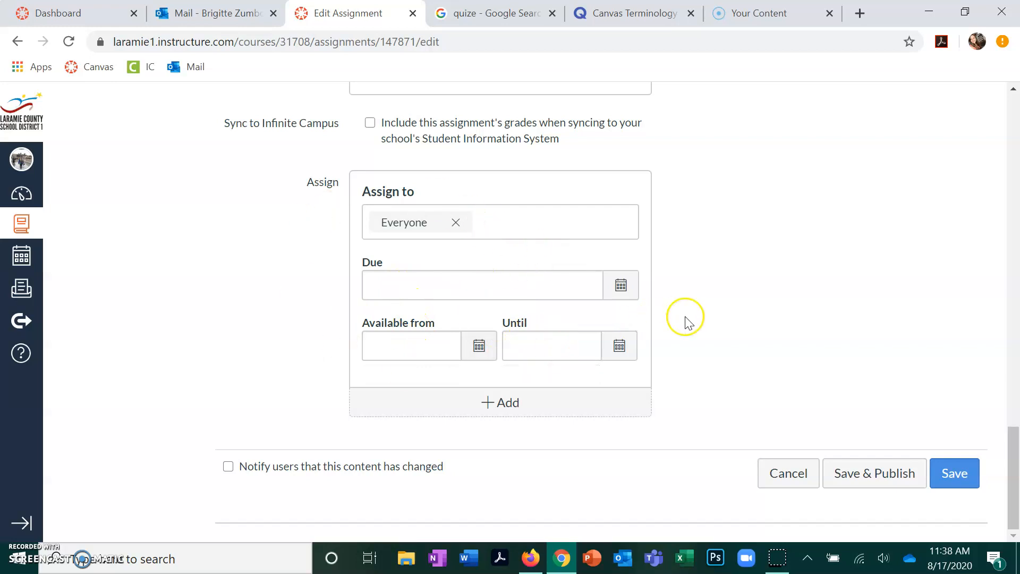
left_click(896, 472)
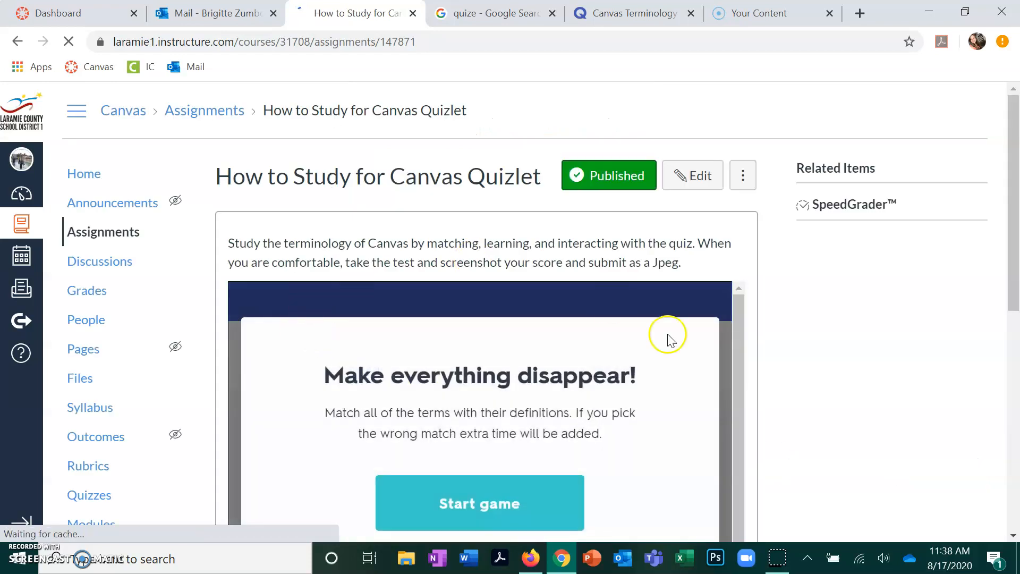
Start the embedded Match game in the published assignment and check which study modes it offers
scroll(869, 380, "down", 2)
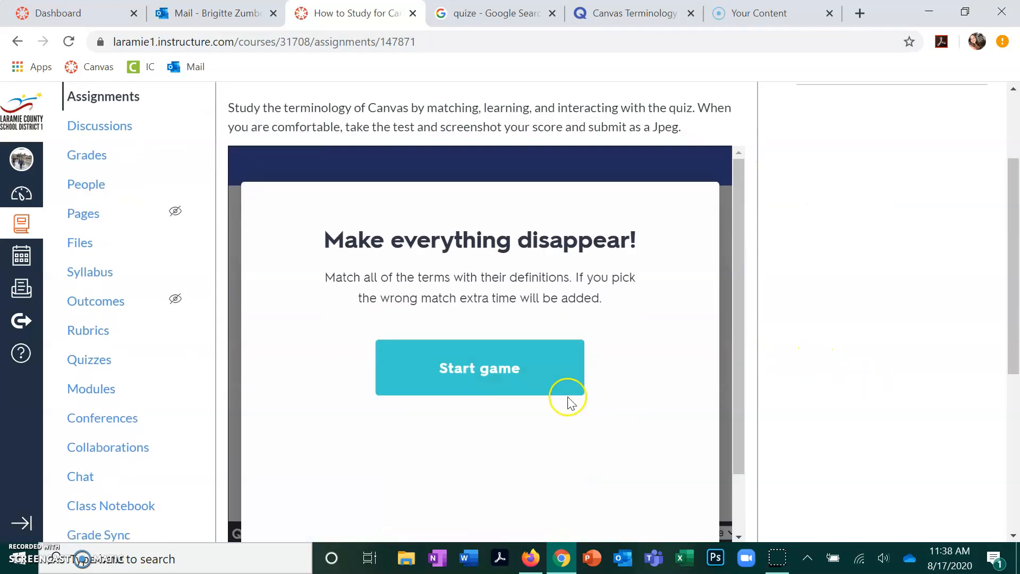
left_click(547, 371)
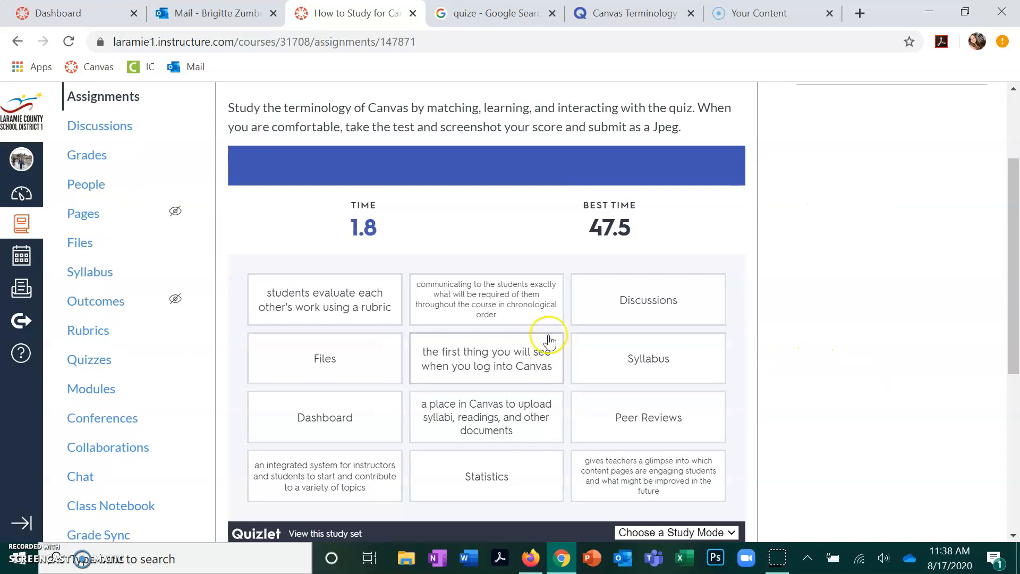
scroll(470, 354, "down", 3)
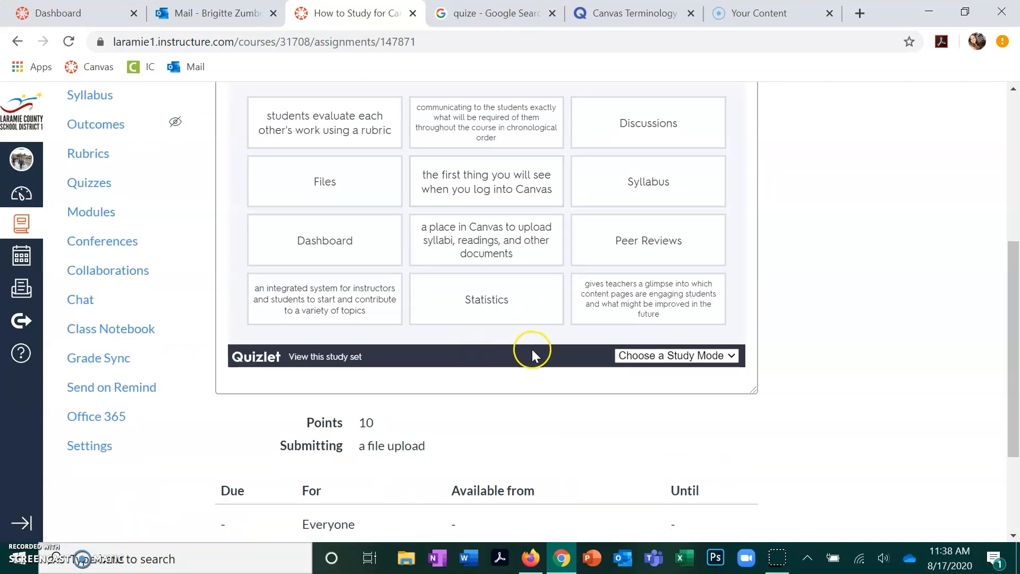
left_click(674, 357)
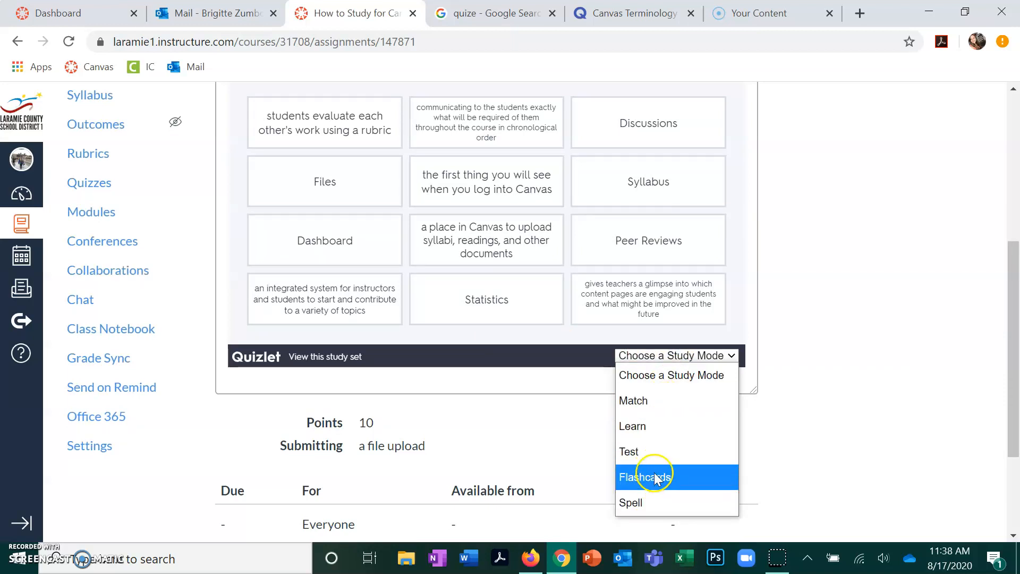
left_click(568, 411)
scroll(567, 409, "up", 4)
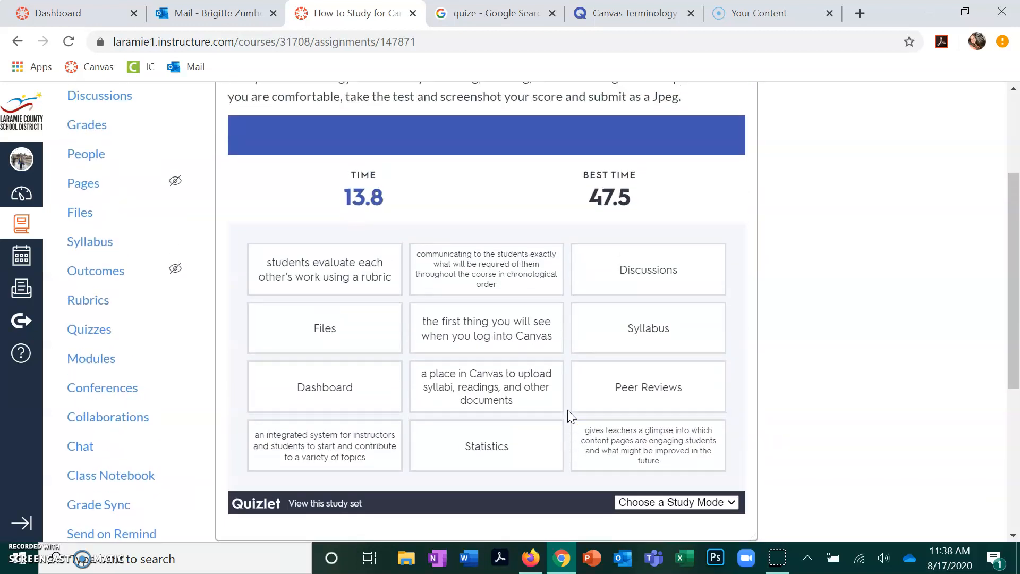
Return to the course home page and open the How to use Quizlet item in the How to Videos module
scroll(568, 413, "up", 2)
left_click(85, 175)
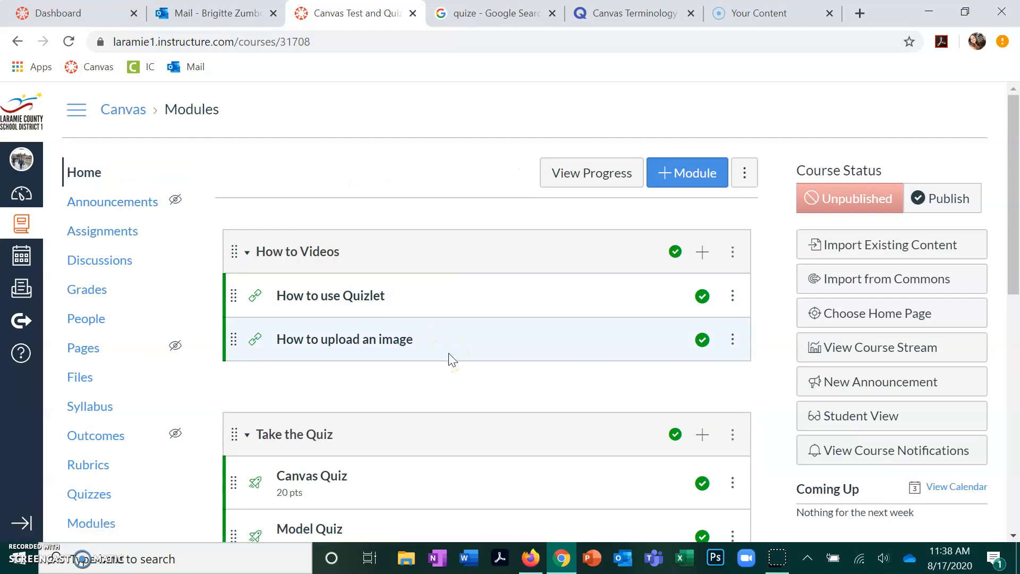
scroll(451, 359, "down", 1)
left_click(323, 261)
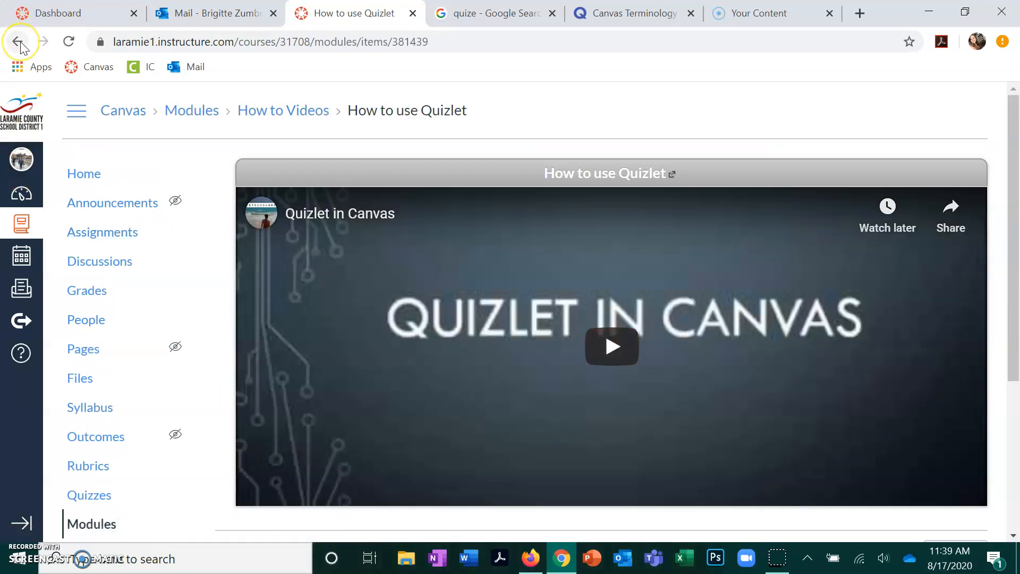
Go back to the course home page and open the Using Quizlet assignment in the Take the Quiz module to view its screenshot instructions
left_click(82, 173)
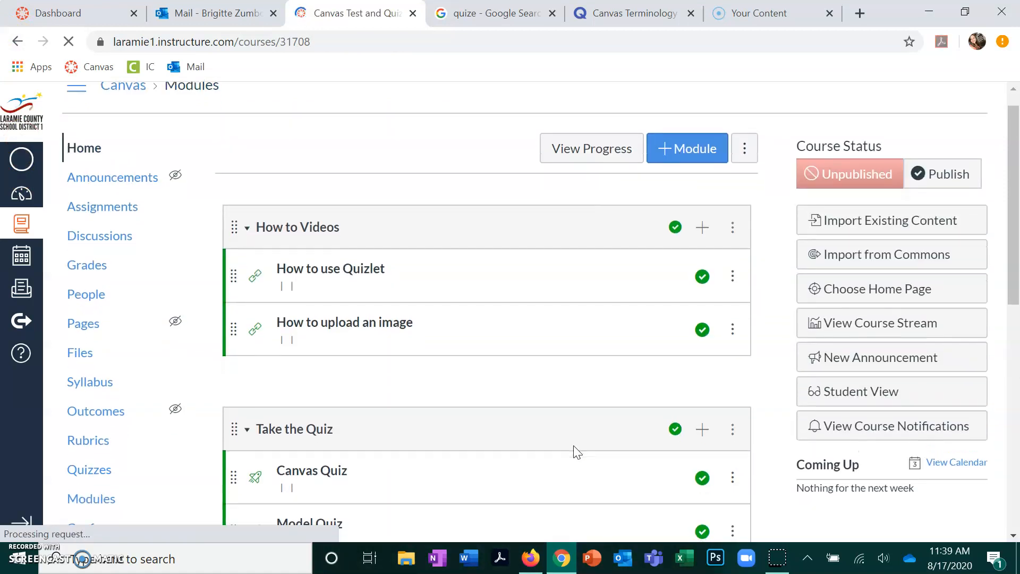
scroll(571, 454, "down", 3)
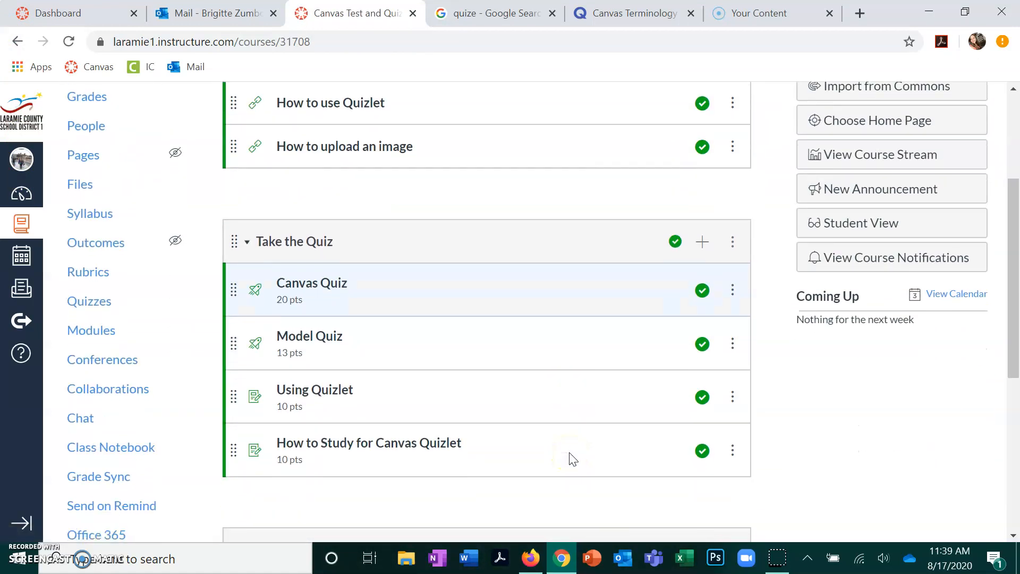
left_click(317, 396)
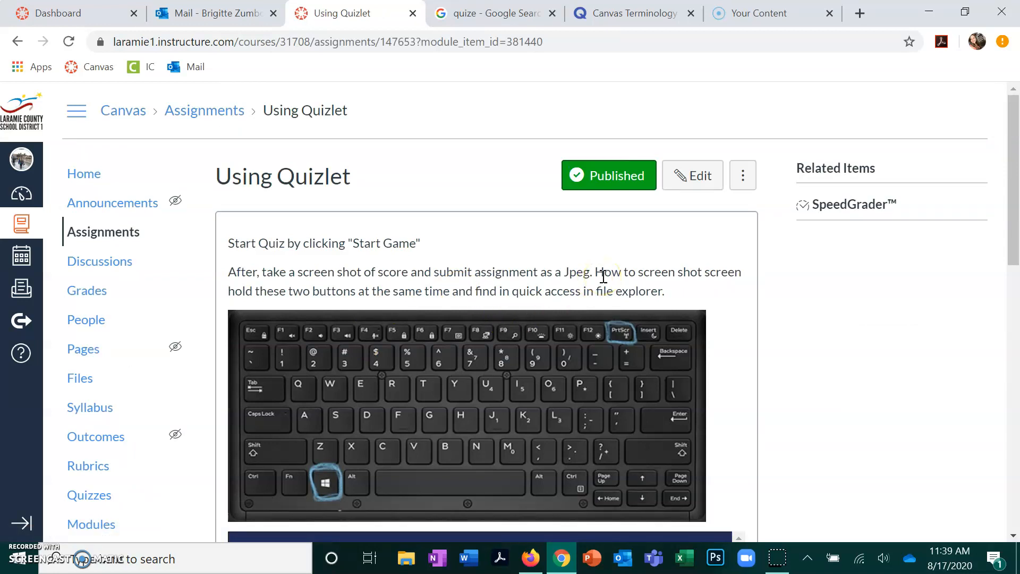
scroll(603, 276, "down", 1)
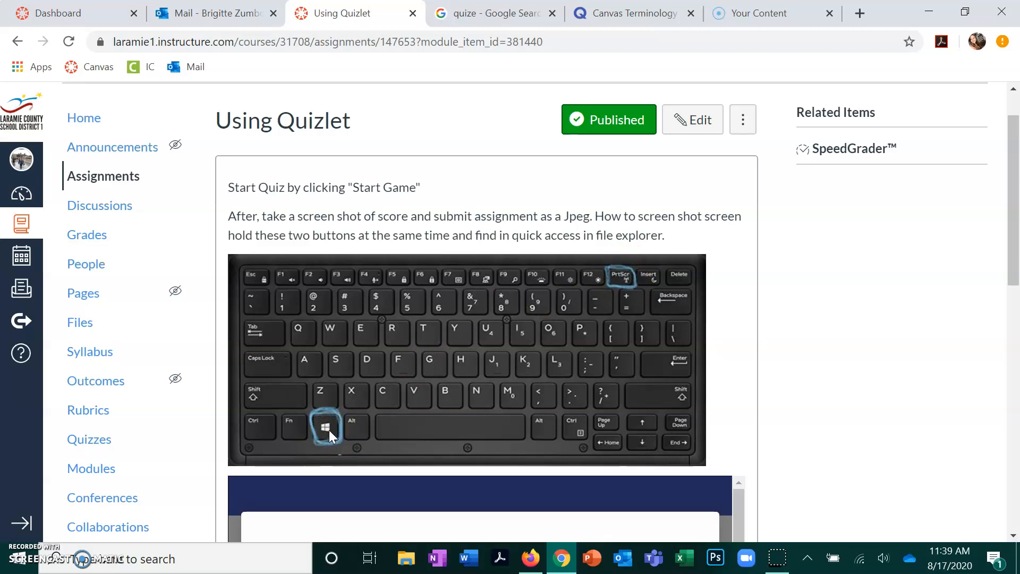
Capture a full-screen screenshot of the assignment page, view the newest screenshot from File Explorer's recent files, and close the image
key("super+Print")
left_click(413, 569)
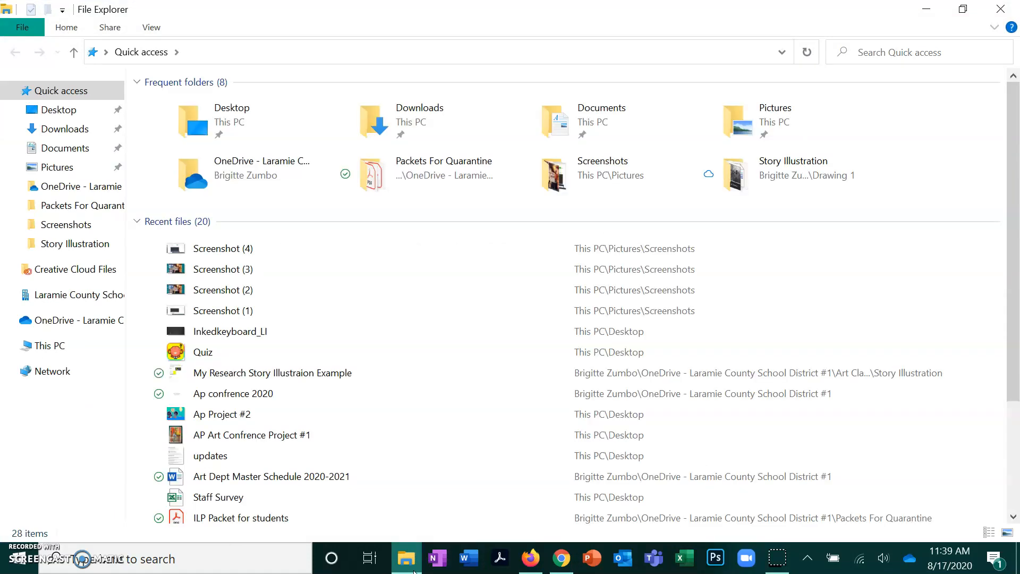
left_click(202, 255)
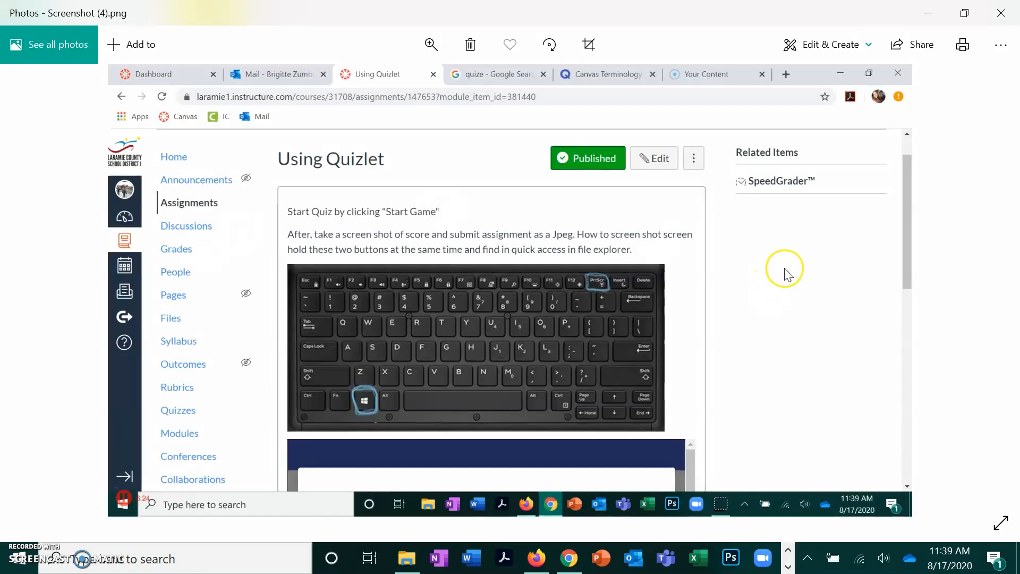
left_click(1001, 13)
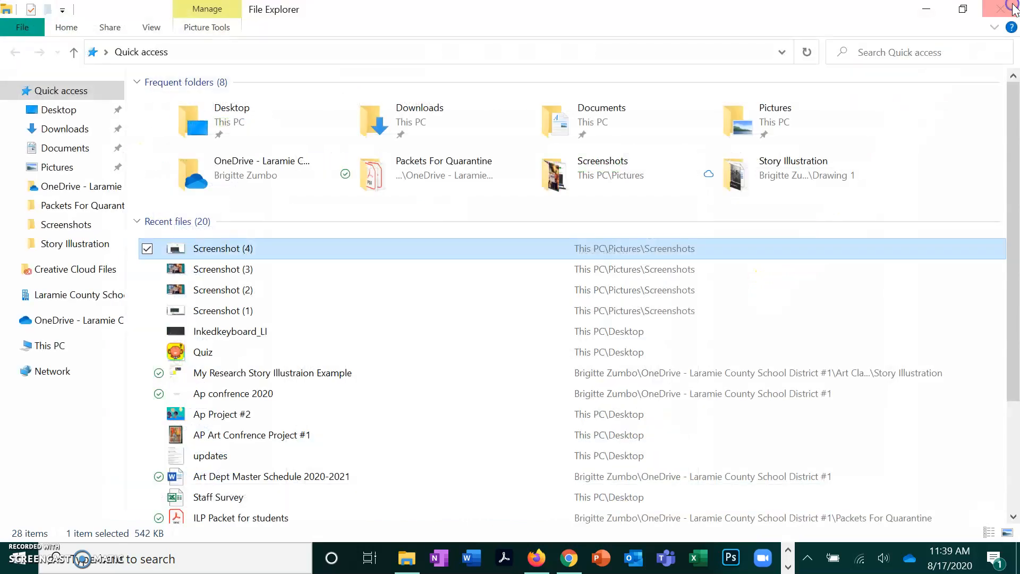
Switch back to Chrome and review the Using Quizlet assignment's keyboard image and embedded Match game
left_click(560, 559)
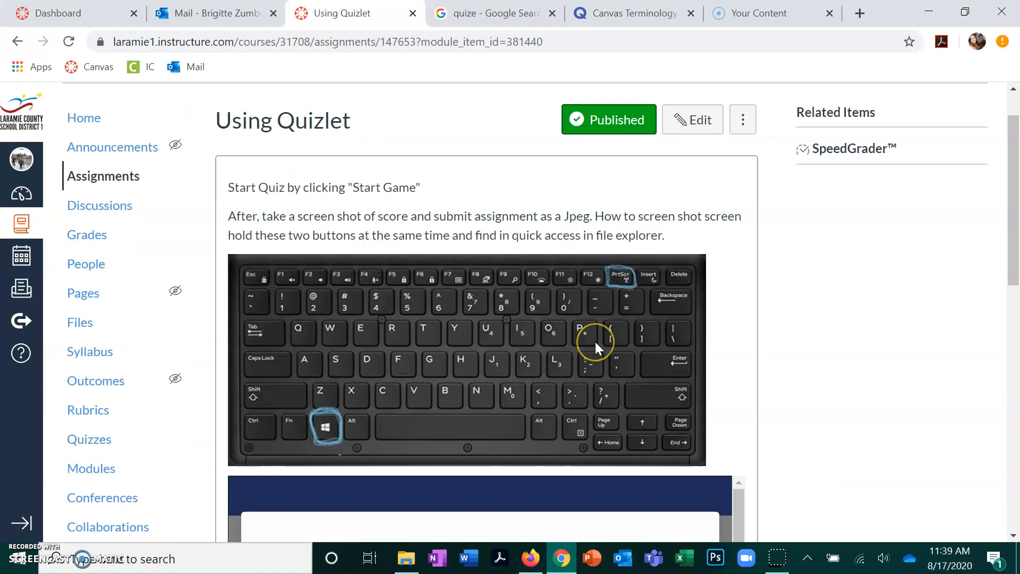
scroll(627, 244, "down", 5)
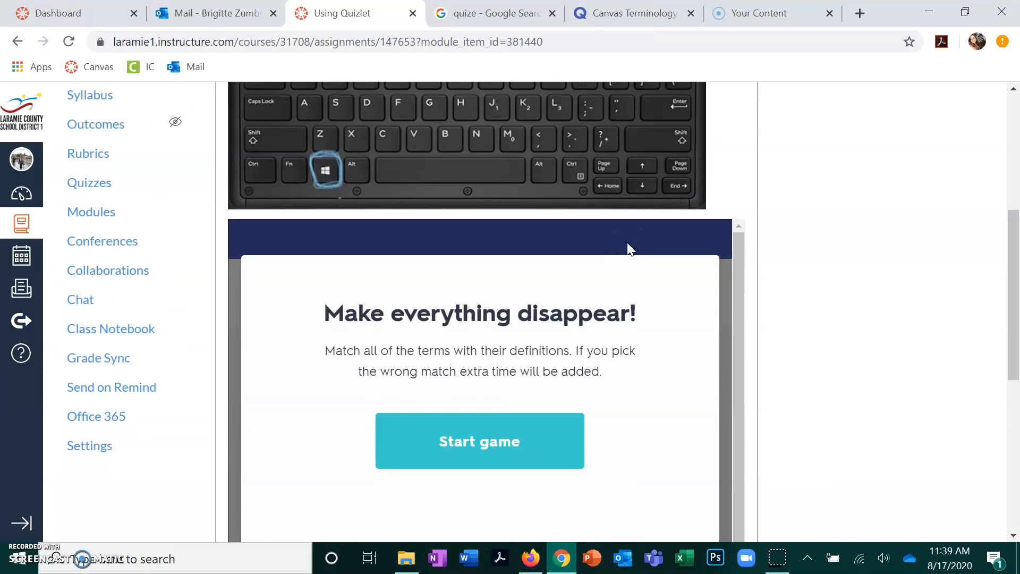
scroll(627, 244, "up", 4)
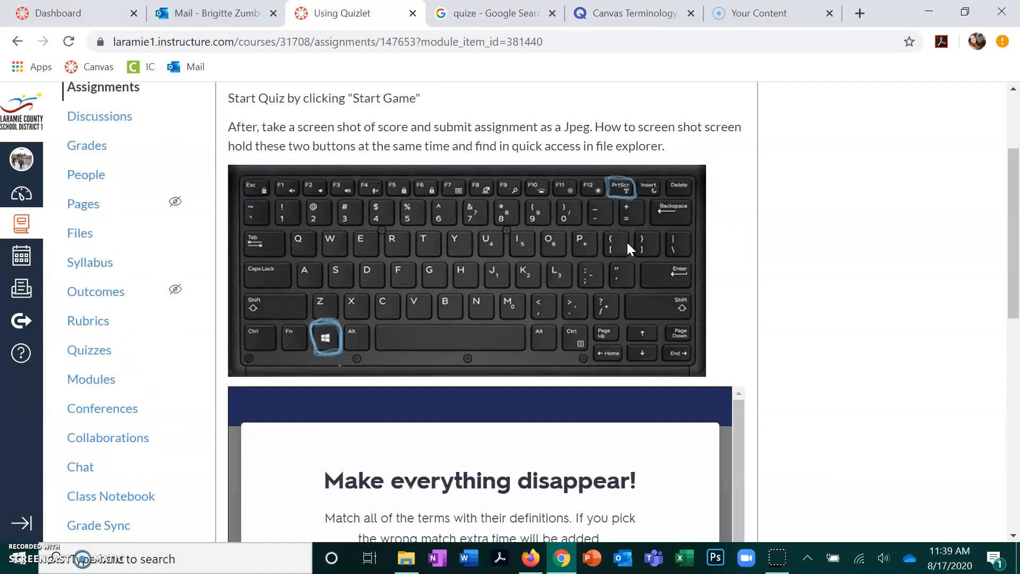